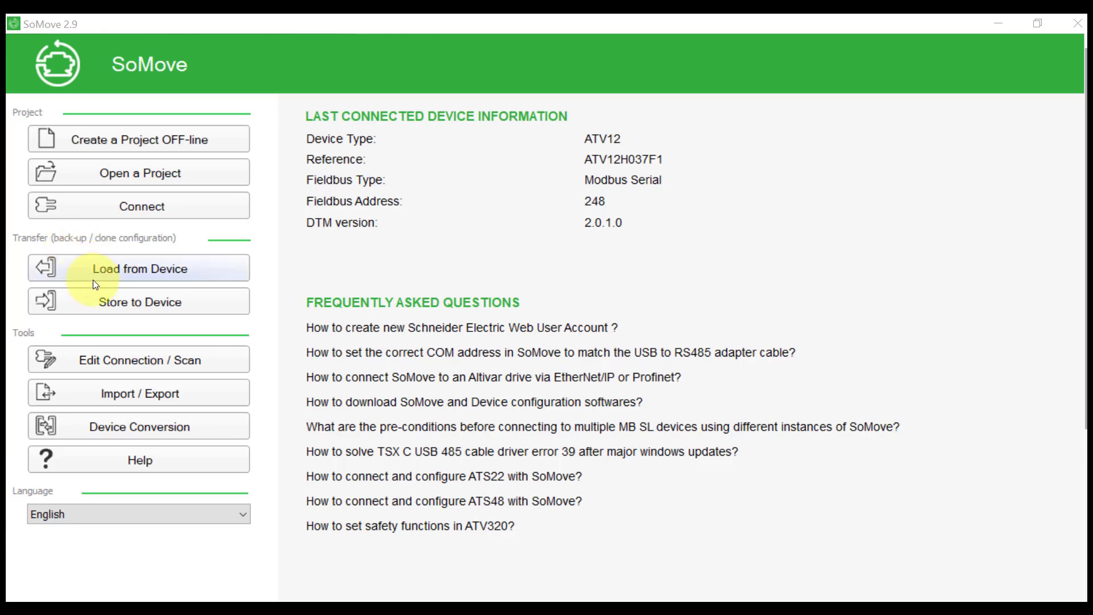
In Advanced Settings, confirm COM7, 19200 baud, even parity, 1 stop bit and RTU
left_click(98, 359)
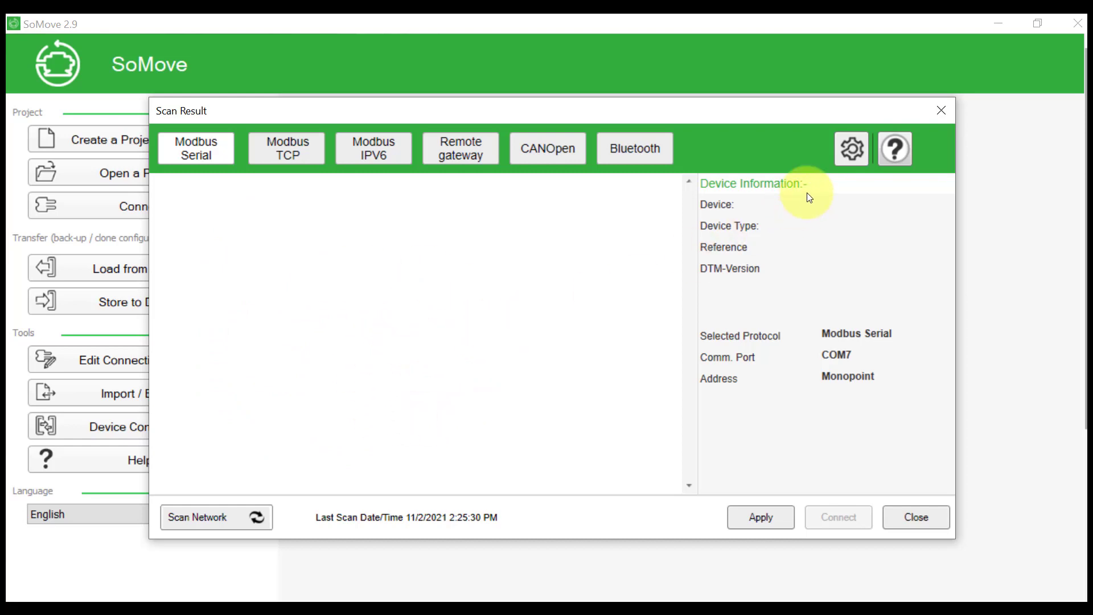
left_click(852, 151)
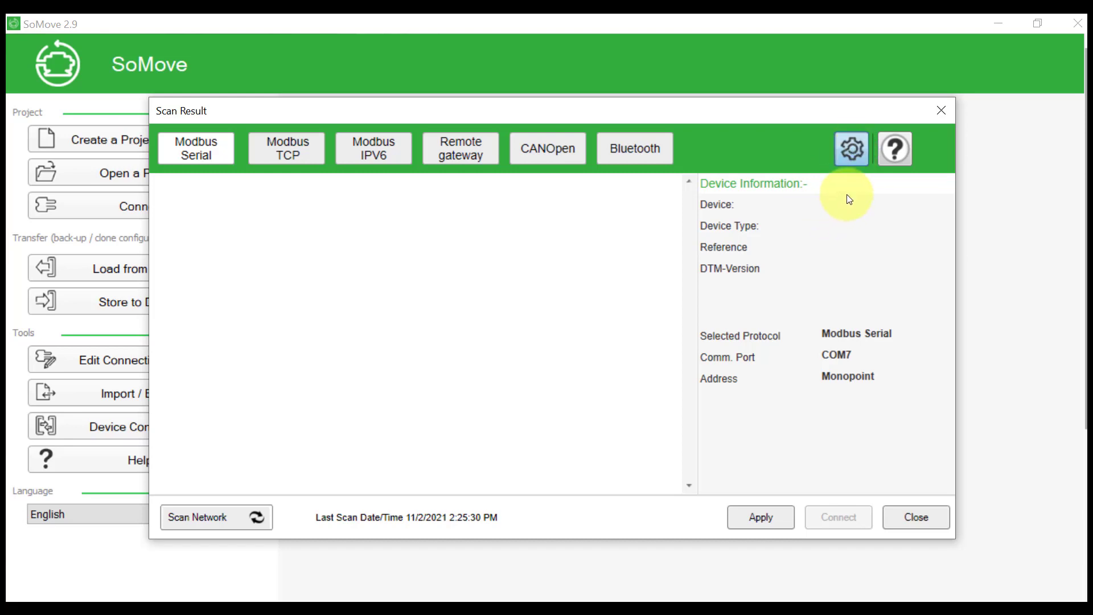
left_click(850, 150)
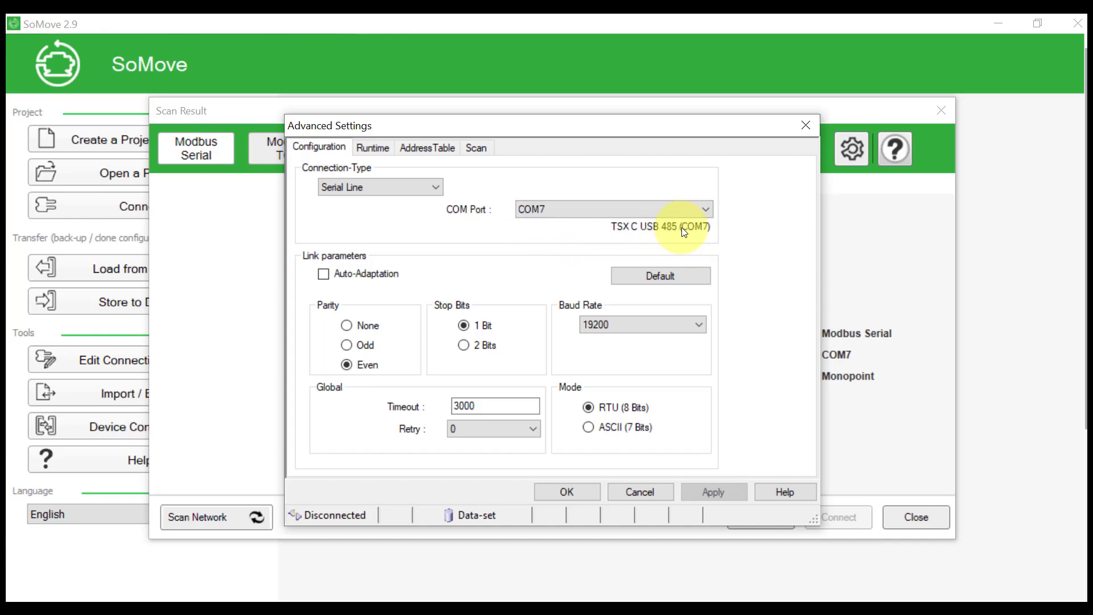
left_click(570, 493)
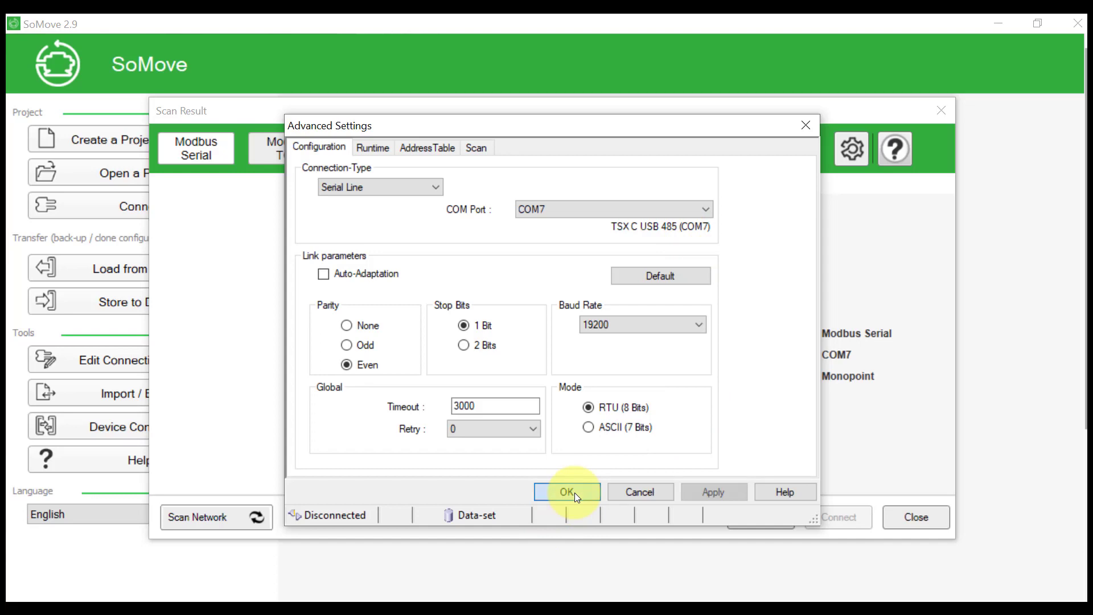
Scan the network, connect to the ATV12 at address 248, and load its data from the device
left_click(245, 519)
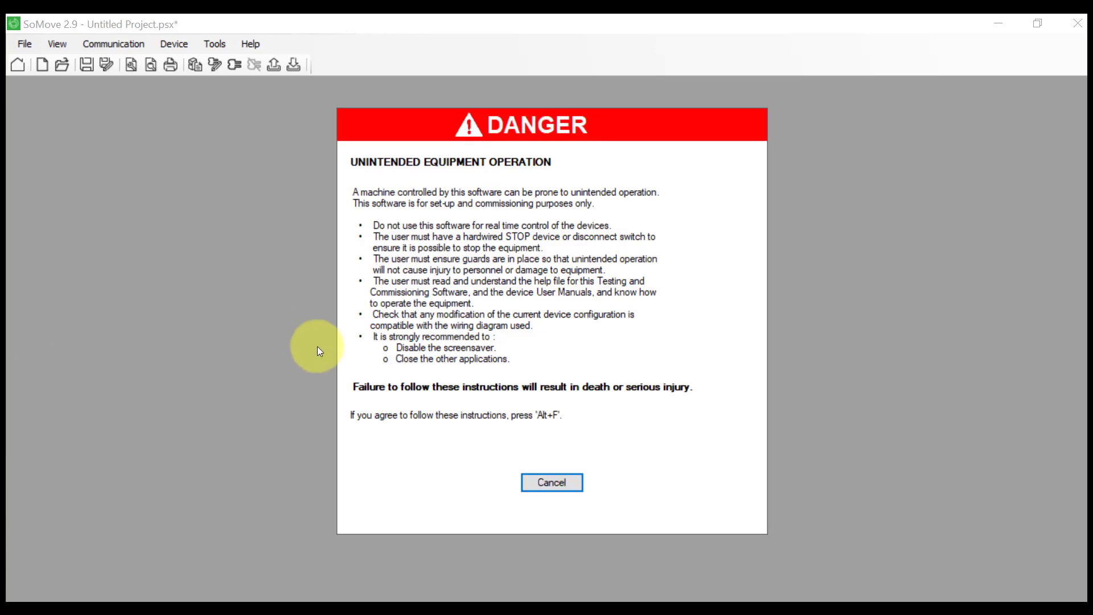
key("alt+f")
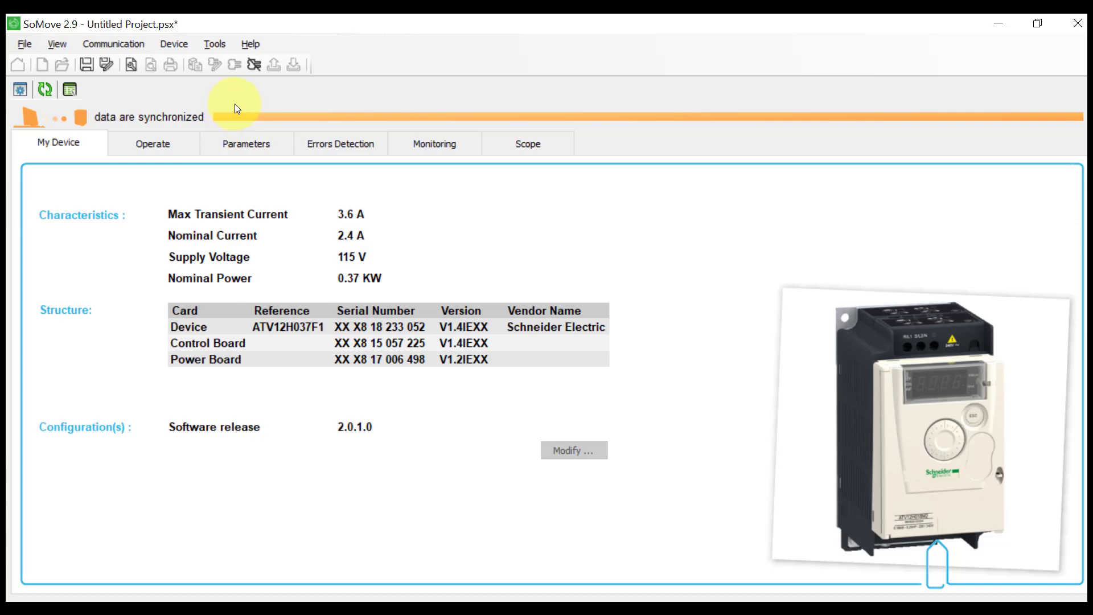
Expand INPUTS / OUTPUTS CFG in the parameter list and acknowledge the 2/3 wire control warning
left_click(243, 143)
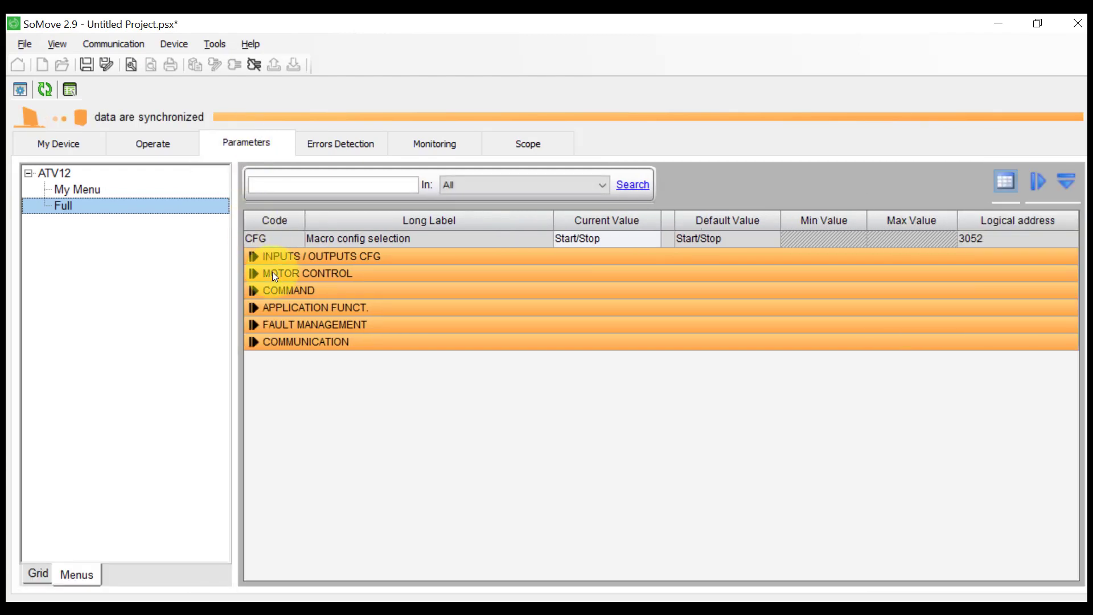
left_click(253, 257)
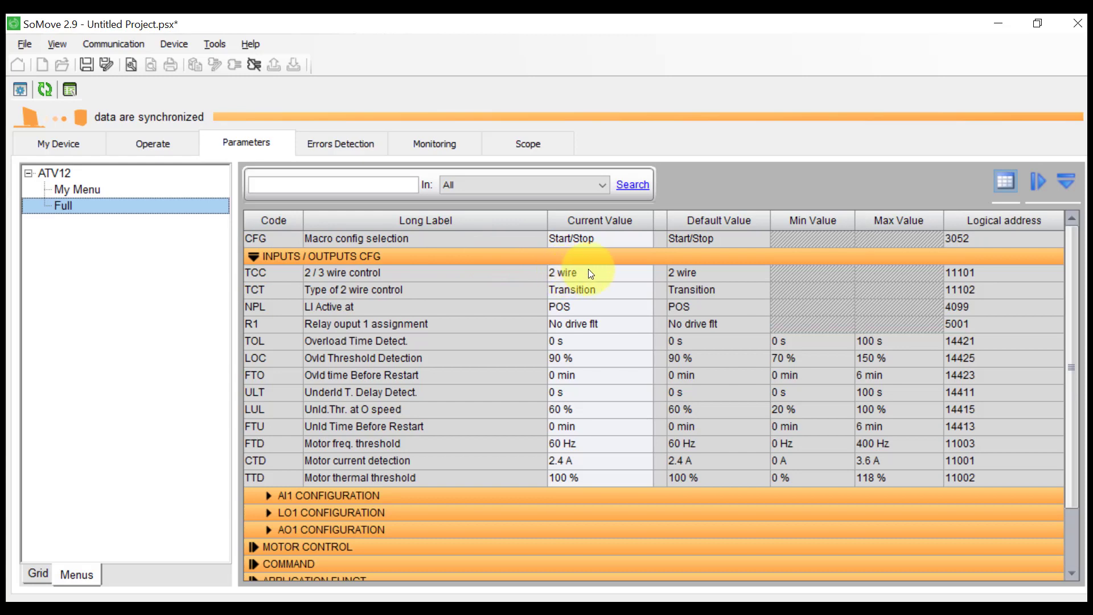
left_click(610, 272)
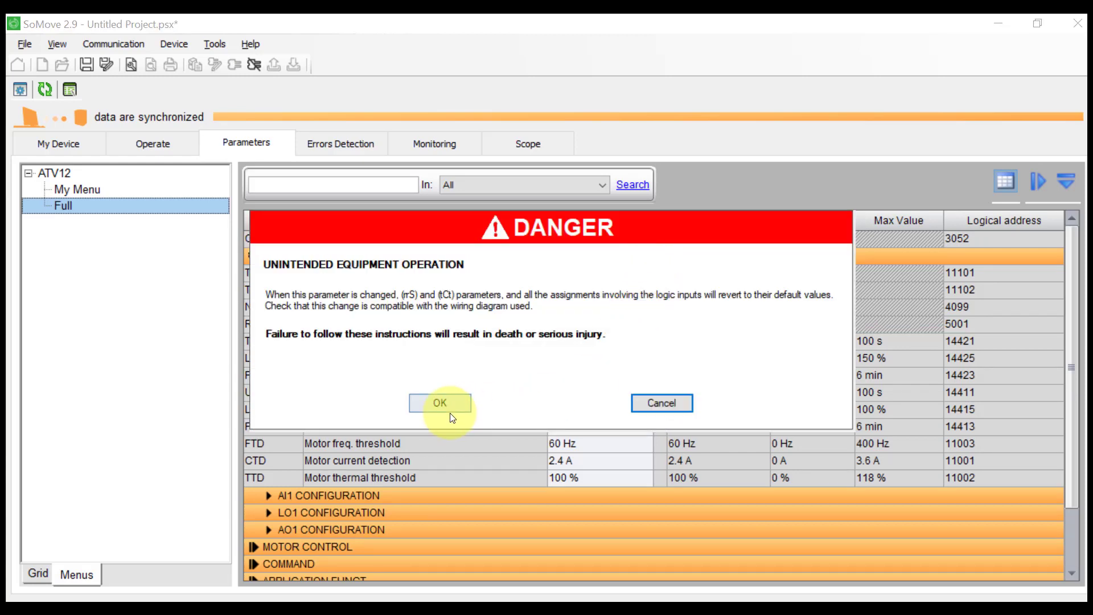
left_click(444, 403)
left_click(631, 271)
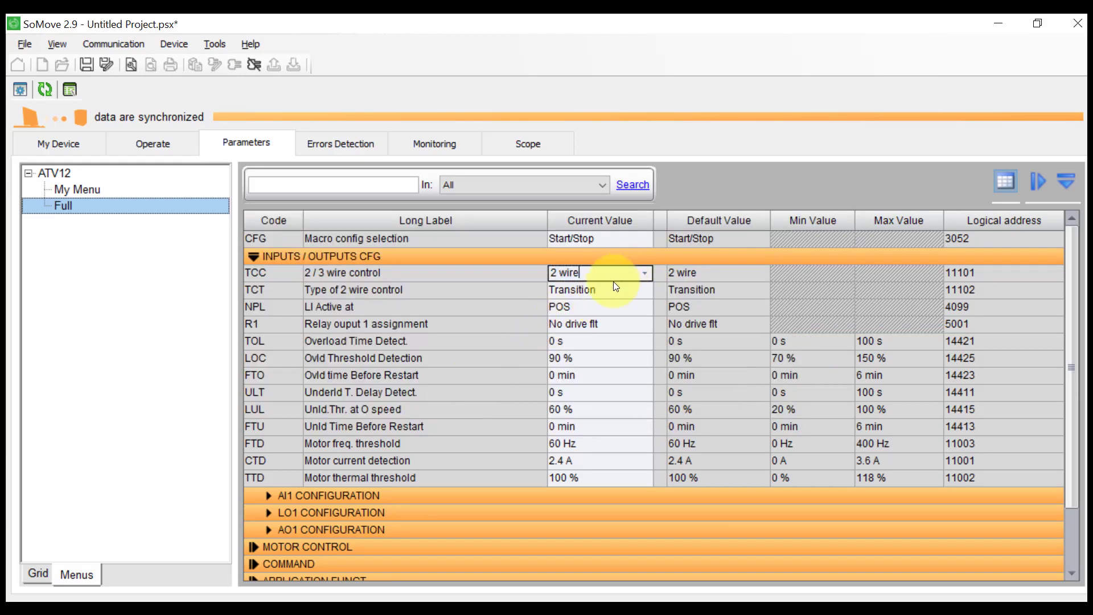
Change Type of 2 wire control (TCT) from Transition to Level and commit it
left_click(633, 290)
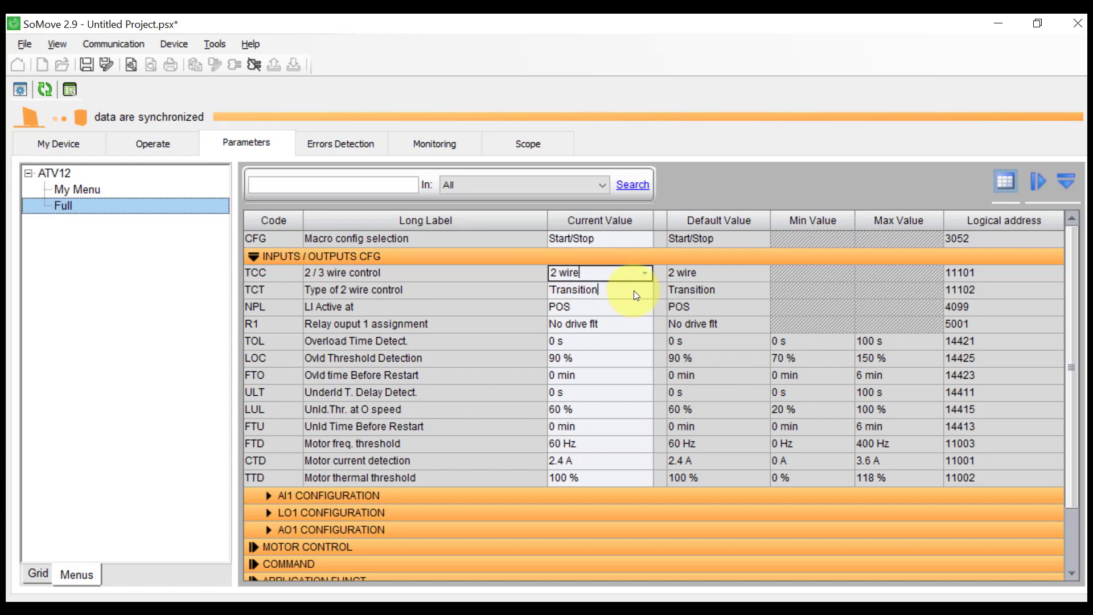
left_click(645, 290)
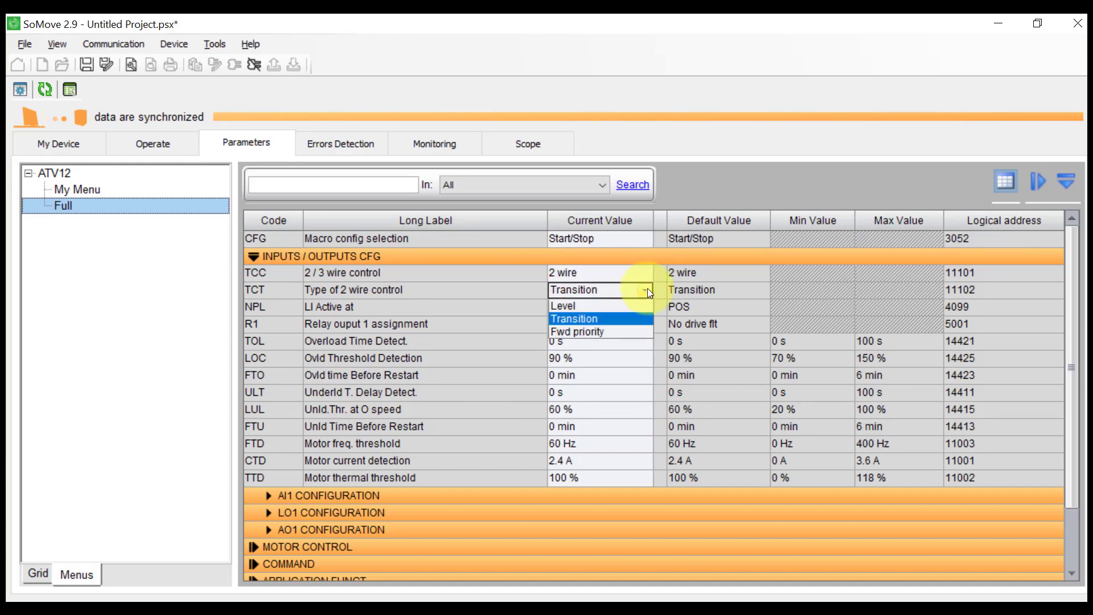
left_click(604, 305)
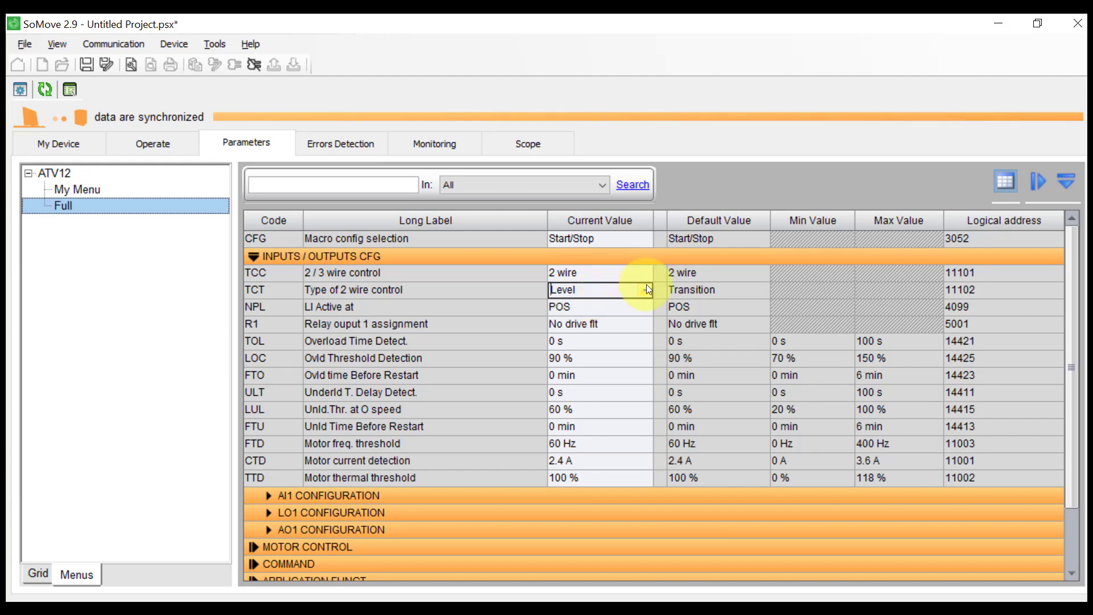
left_click(646, 291)
left_click(586, 330)
left_click(644, 291)
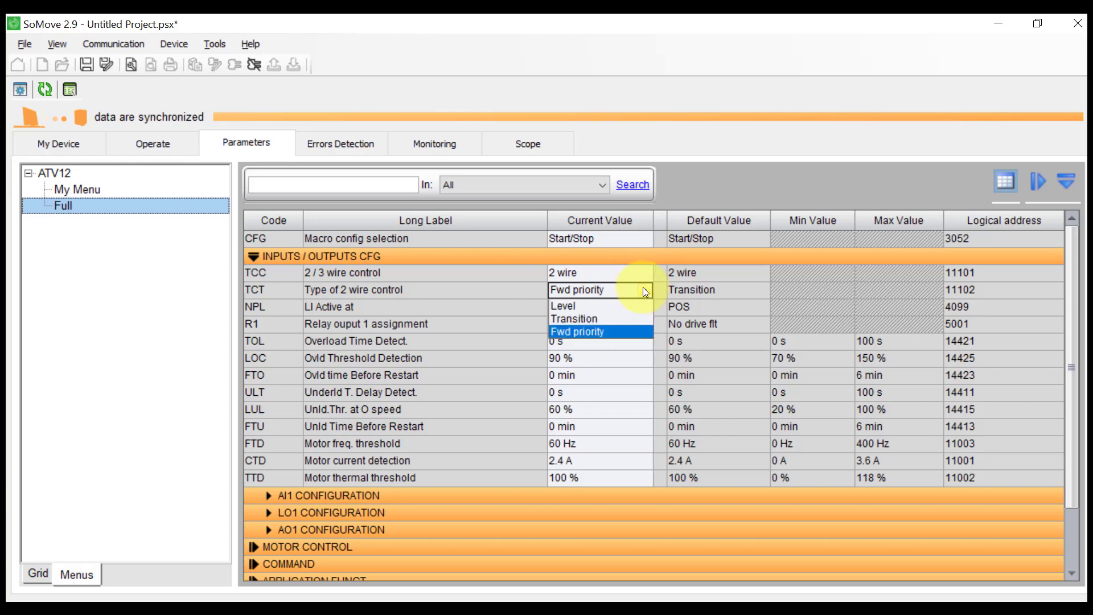
left_click(644, 291)
left_click(644, 292)
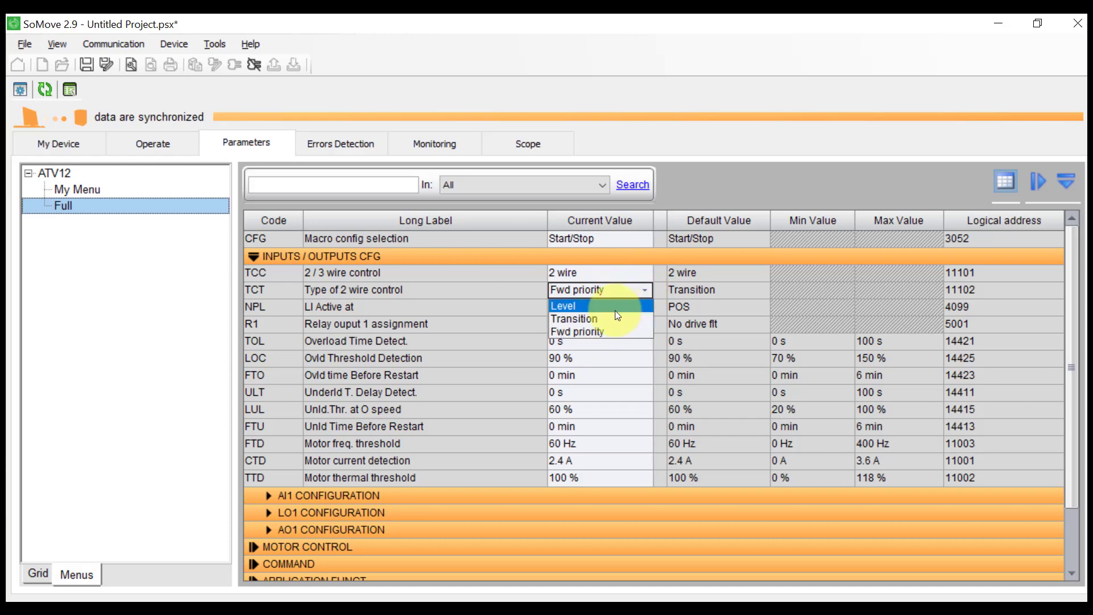
left_click(615, 308)
left_click(468, 356)
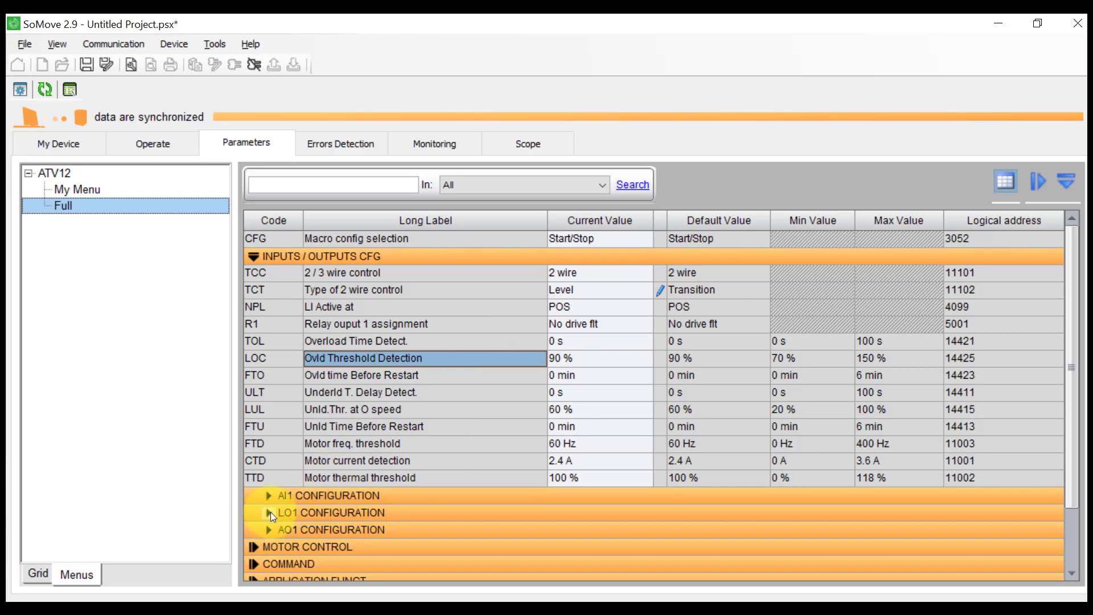
Inspect the AI1 CONFIGURATION subgroup, then expand LO1 CONFIGURATION
left_click(274, 494)
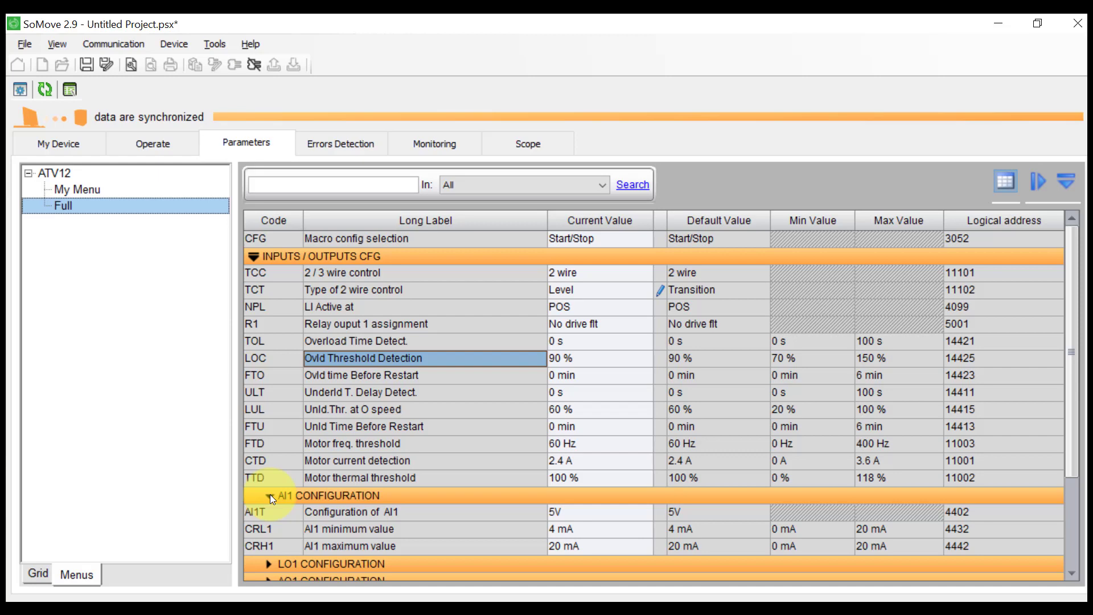
left_click(270, 495)
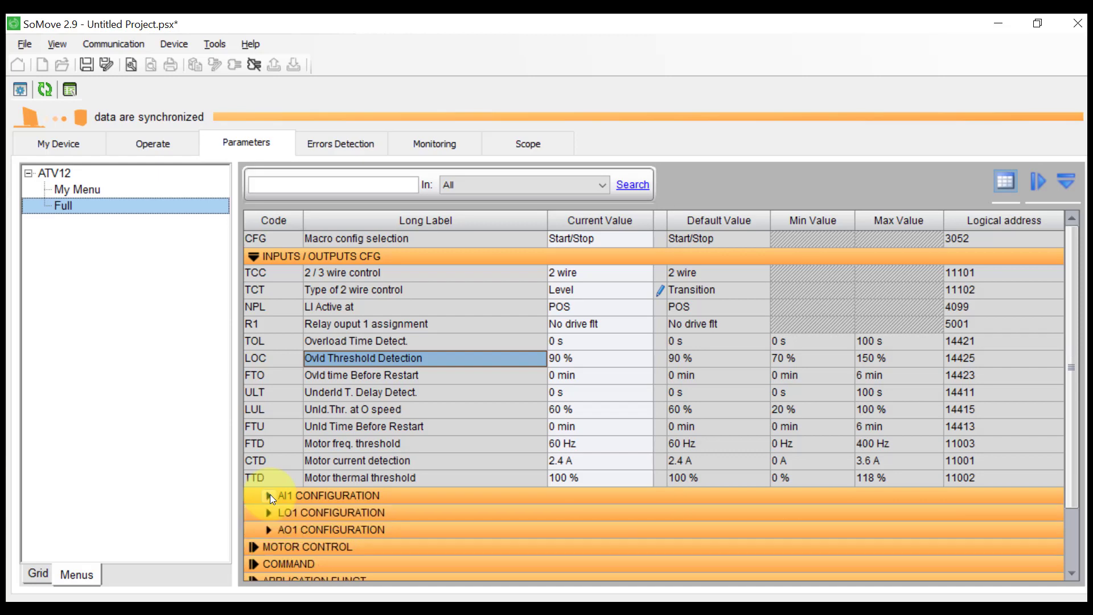
left_click(267, 514)
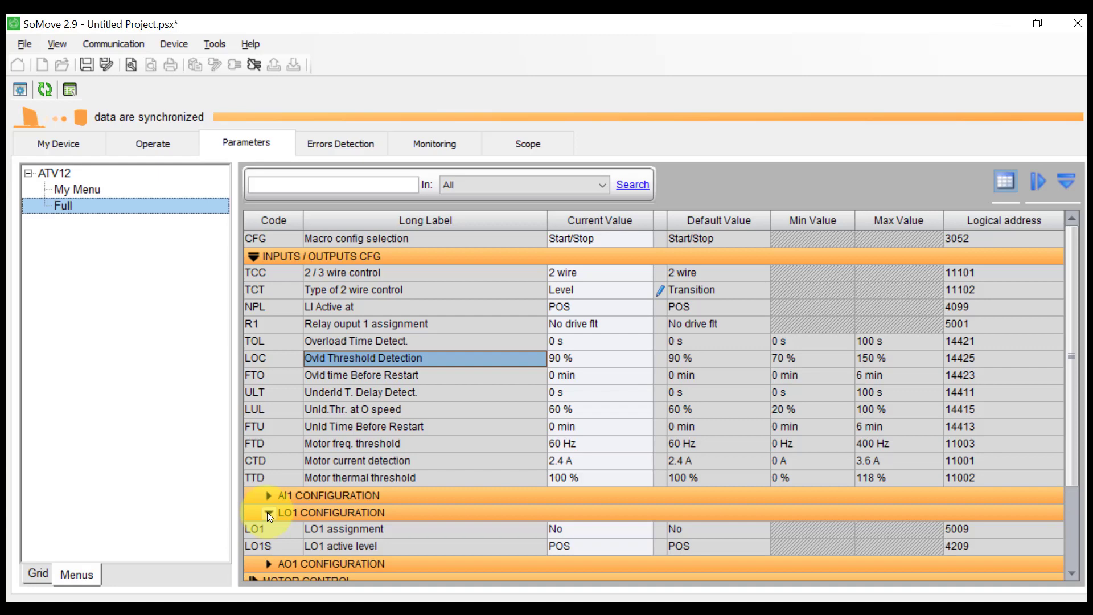
Set the LO1 assignment to Freq.Th.att. instead of No
left_click(625, 527)
left_click(647, 530)
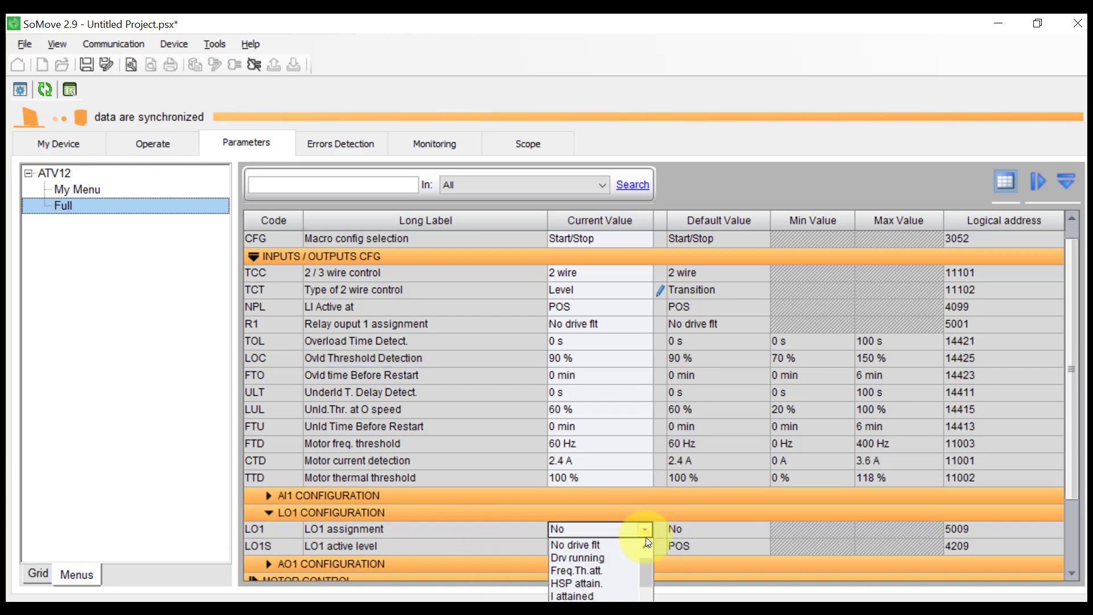
left_click_drag(643, 575, 645, 563)
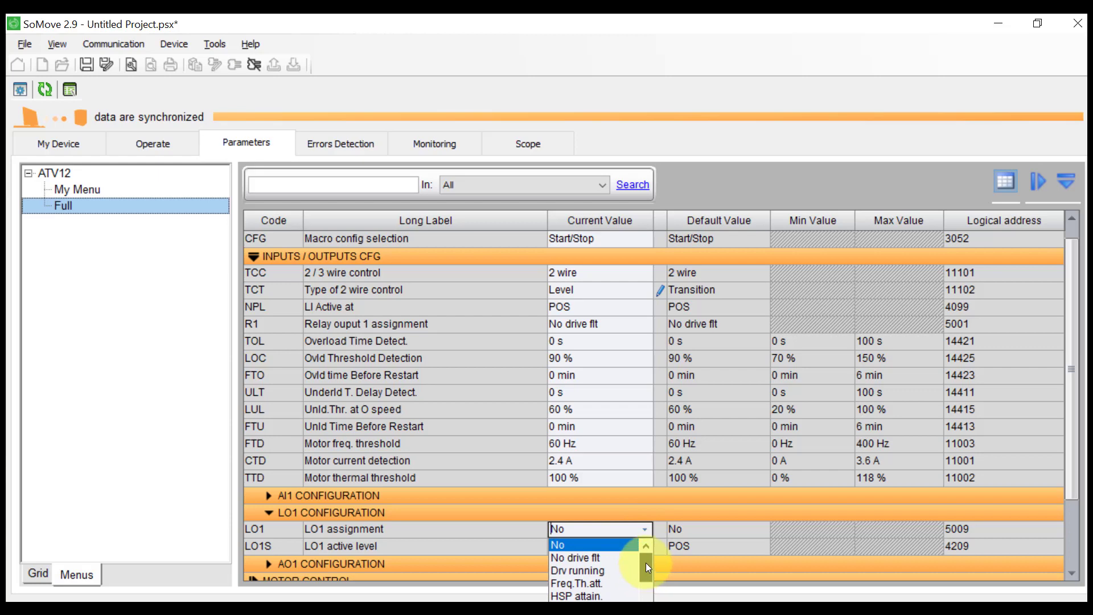
left_click(593, 572)
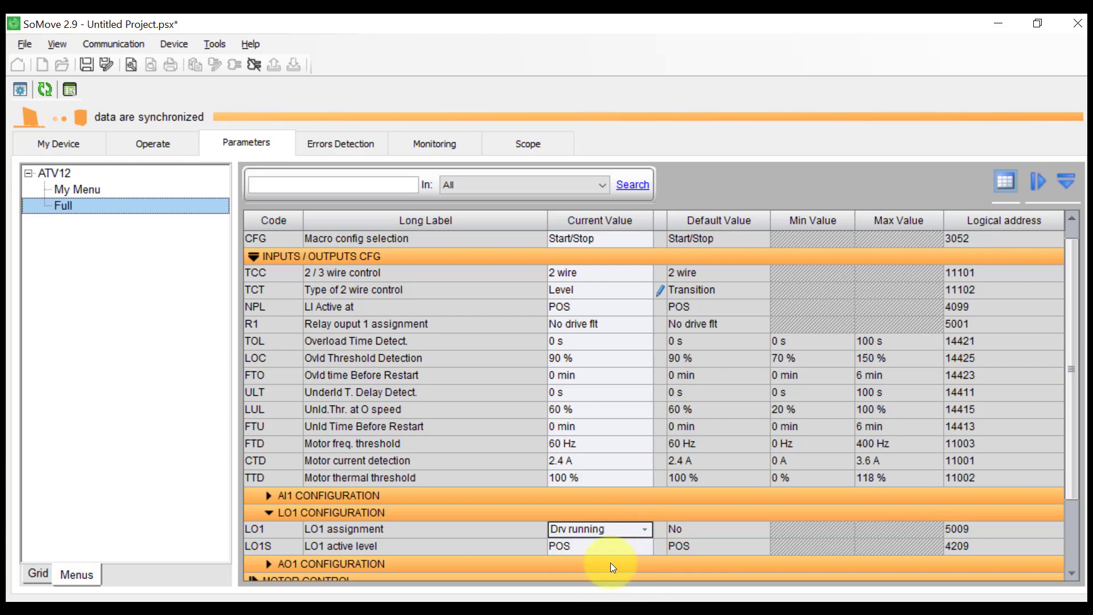
left_click(646, 528)
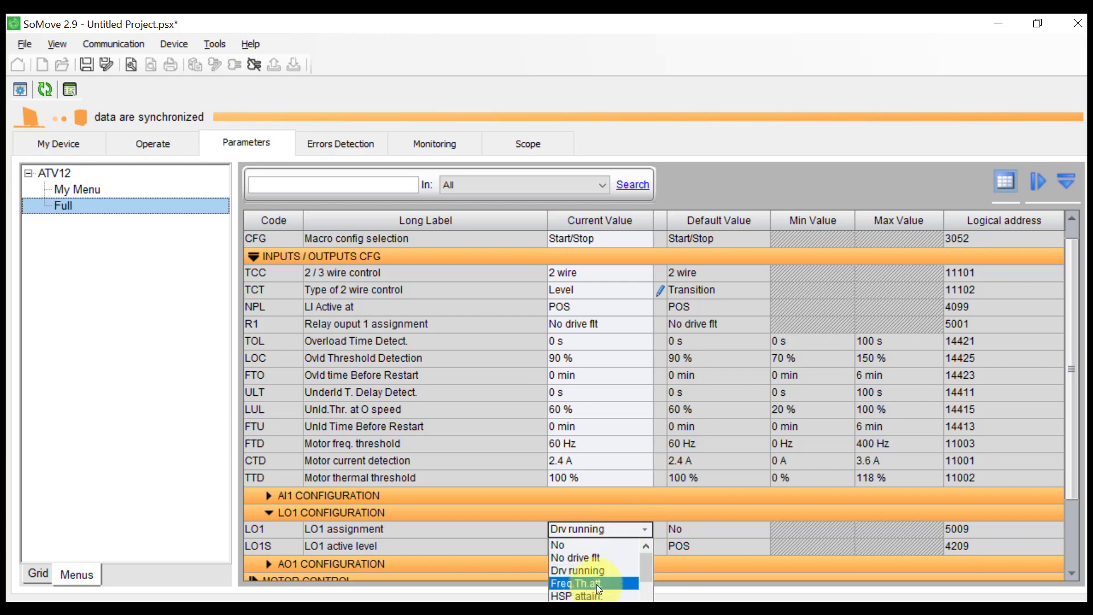
left_click(596, 584)
left_click(643, 527)
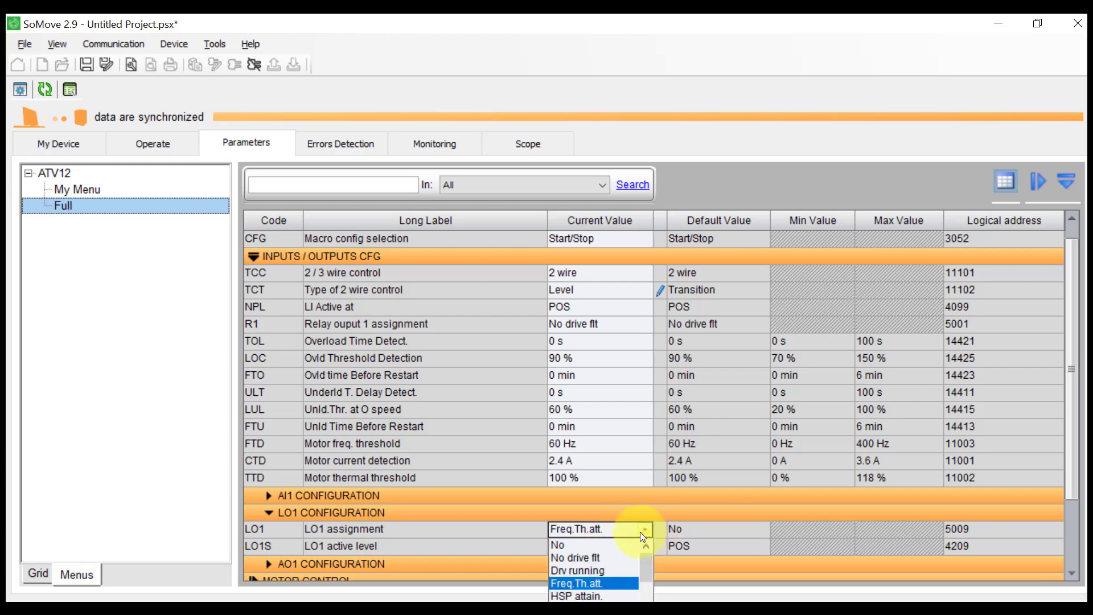
left_click(637, 531)
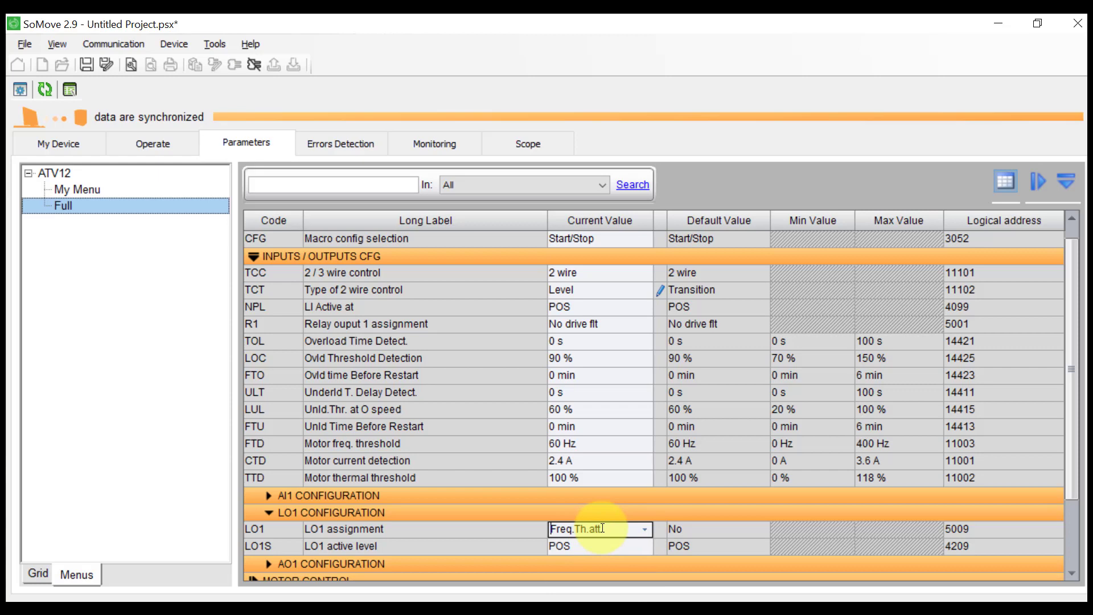
Collapse LO1 CONFIGURATION and check the AO1 CONFIGURATION defaults
left_click(270, 513)
left_click(268, 530)
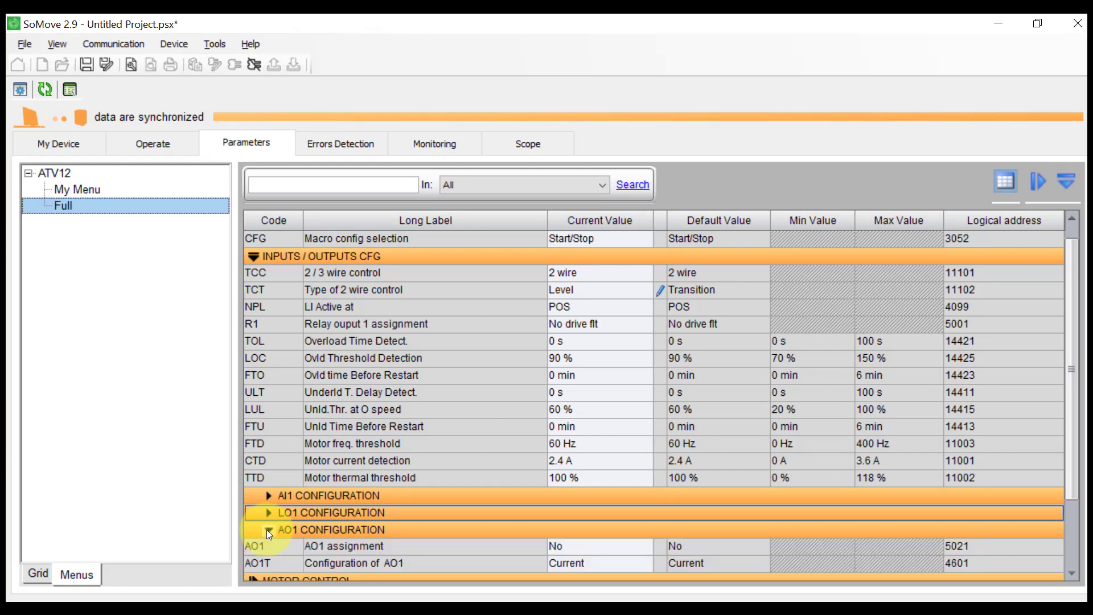
left_click(269, 531)
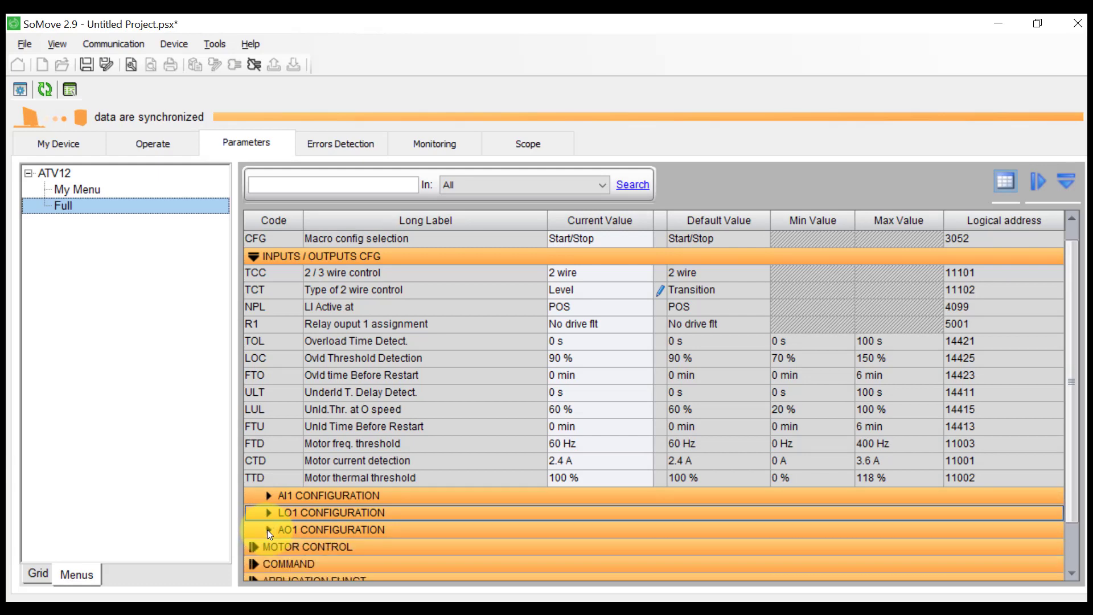
Collapse INPUTS / OUTPUTS CFG and expand MOTOR CONTROL to view the motor settings
left_click(253, 257)
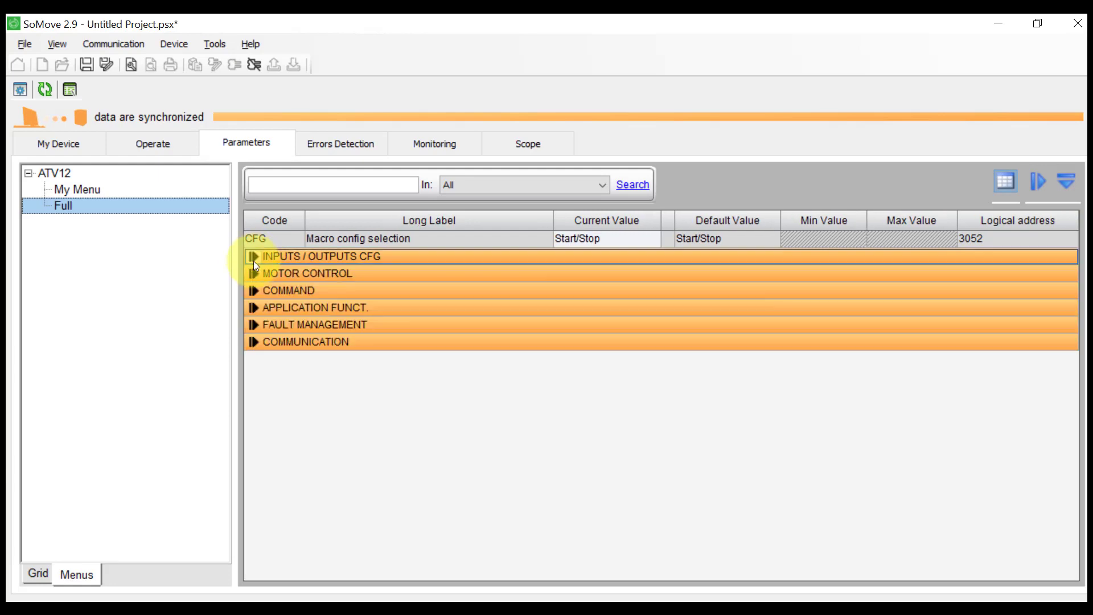
left_click(255, 274)
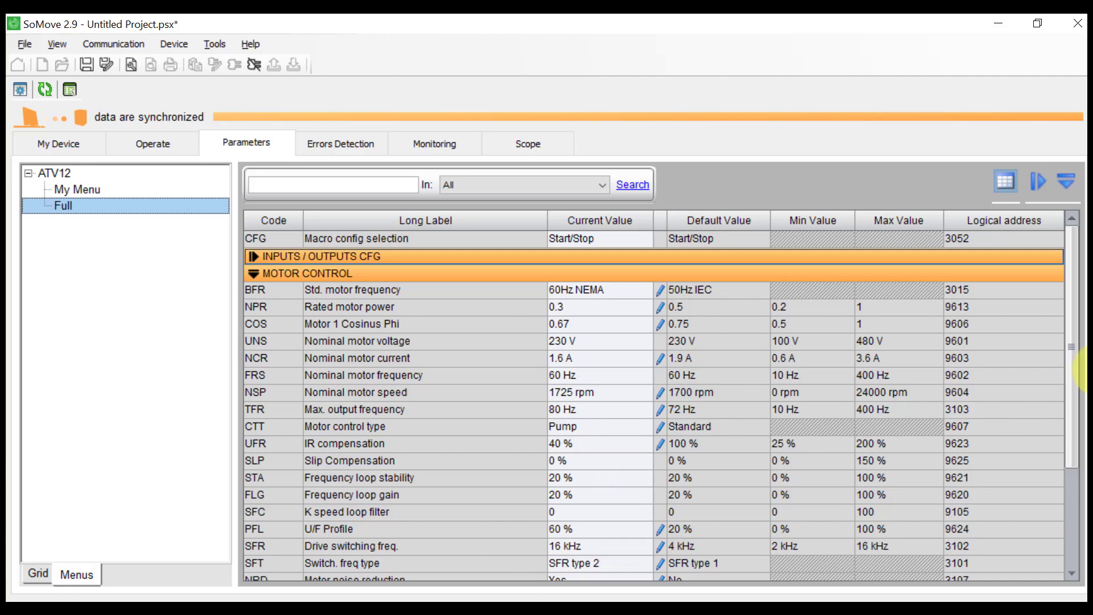
left_click_drag(1071, 363, 1059, 425)
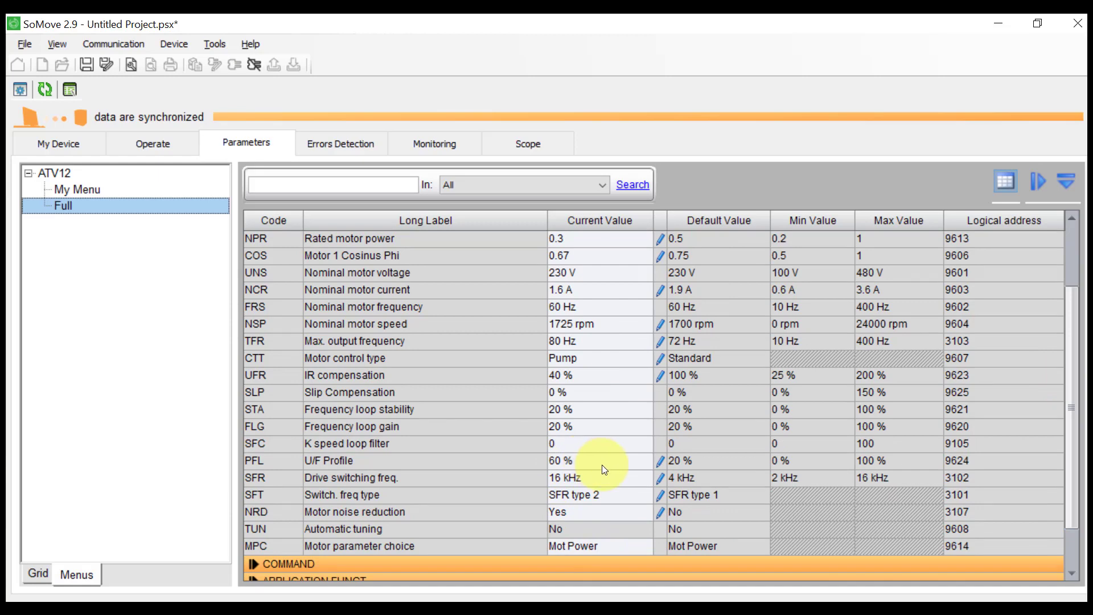
scroll(601, 481, "up", 1)
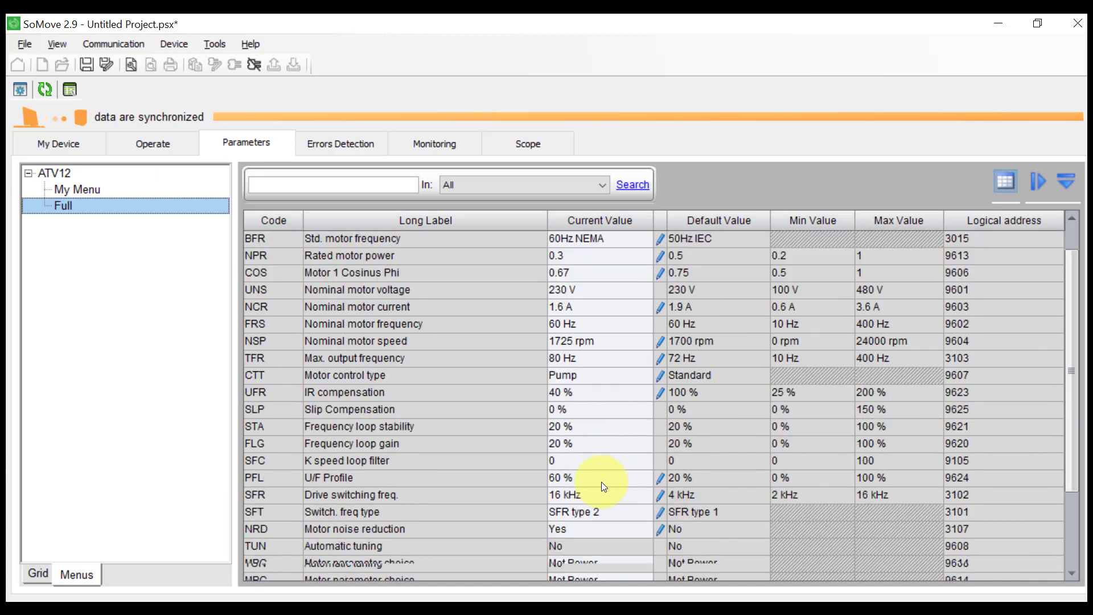
scroll(601, 482, "down", 1)
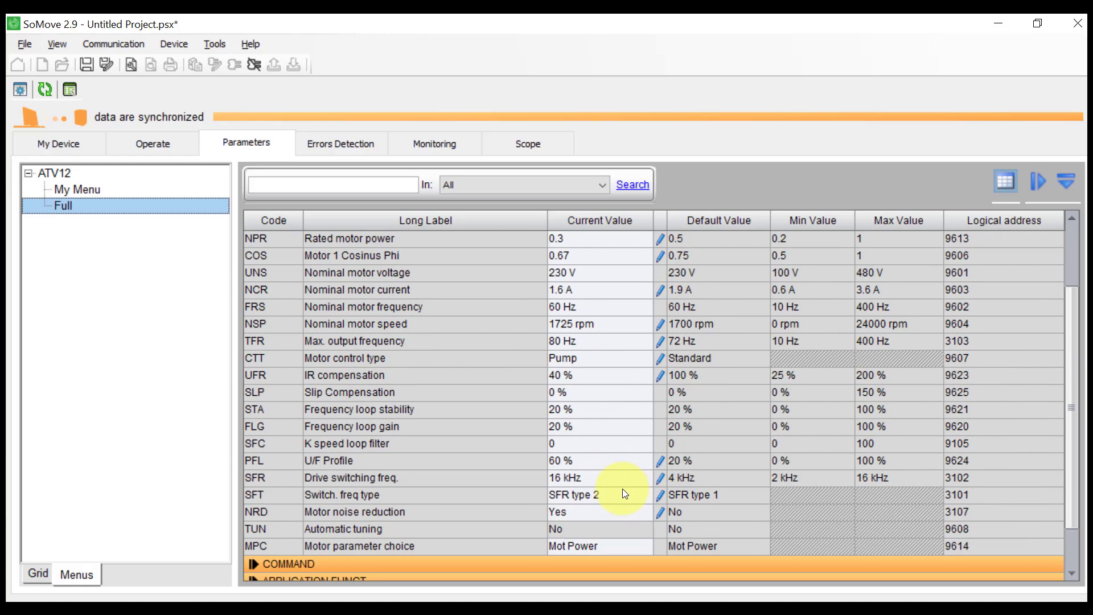
Try motor control type Perf and Standard, then set it back to Pump
left_click(628, 357)
left_click(644, 357)
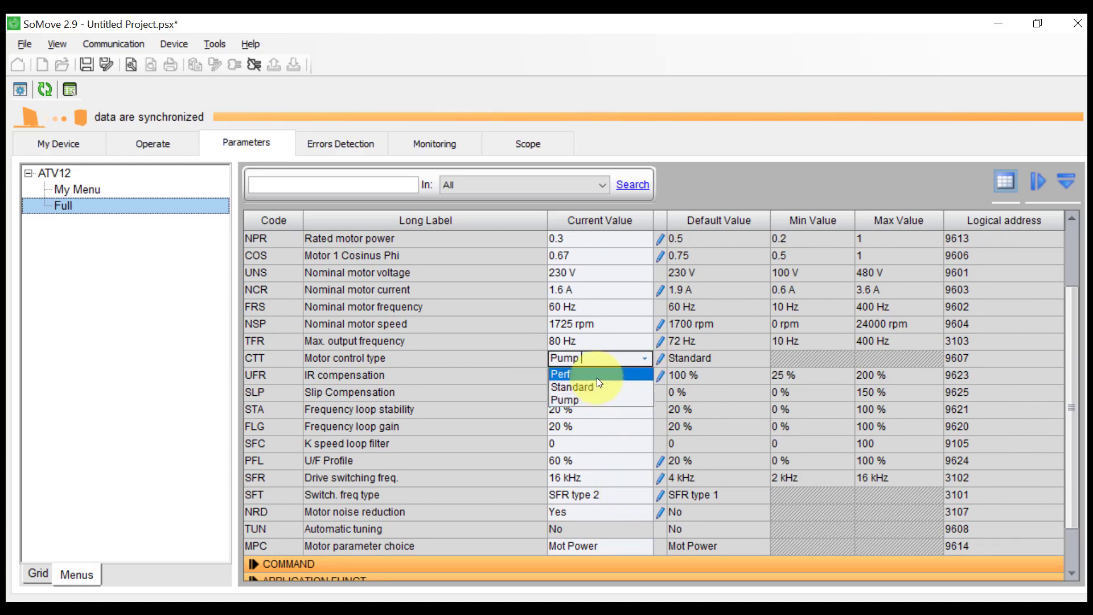
left_click(598, 375)
left_click(644, 357)
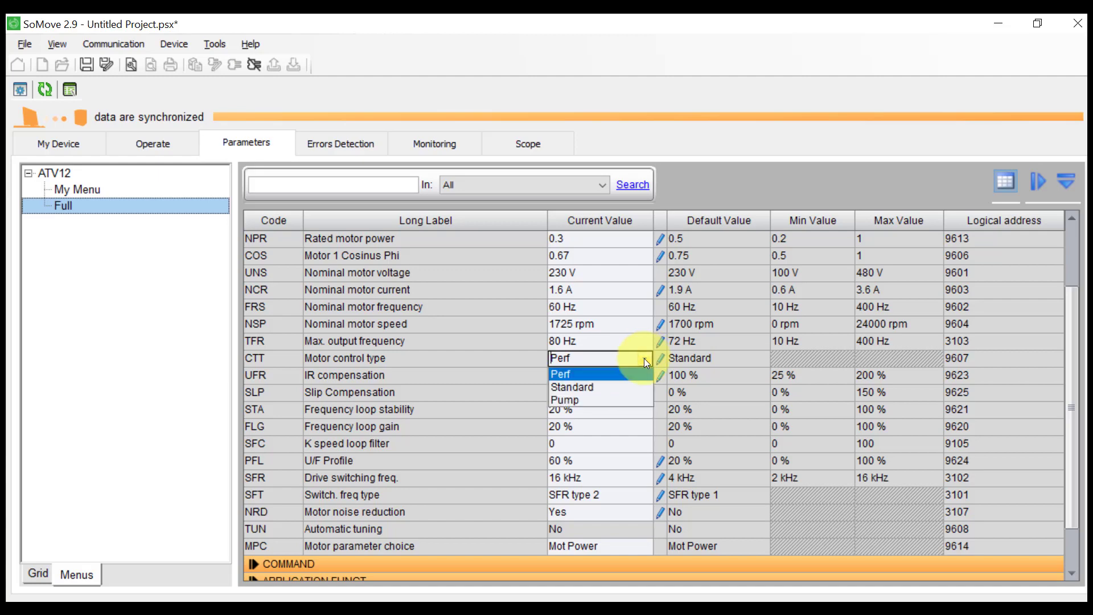
left_click(603, 385)
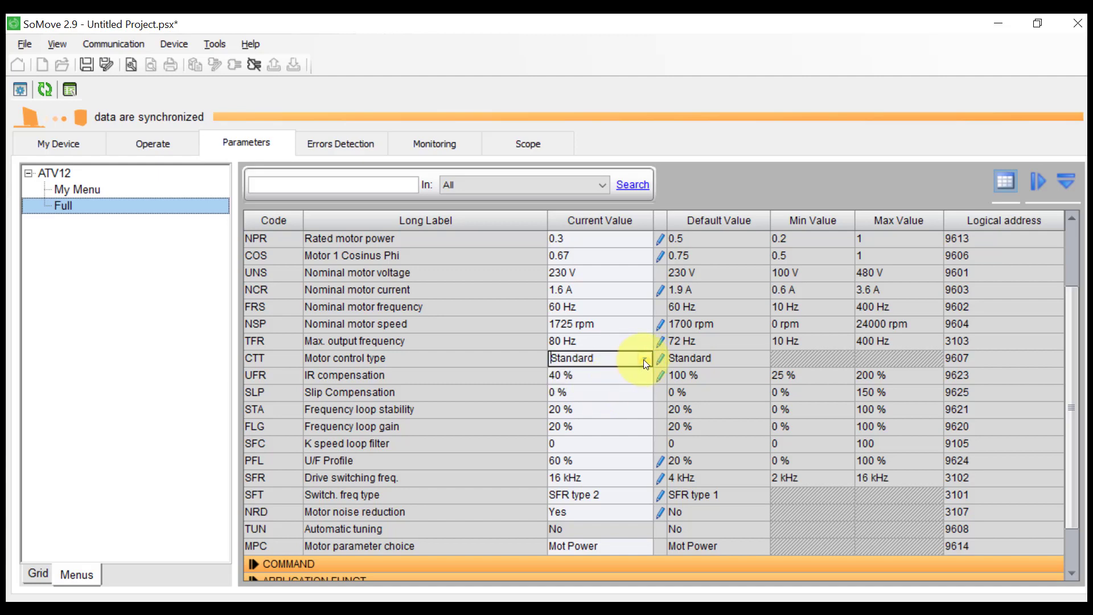
left_click(643, 360)
left_click(586, 396)
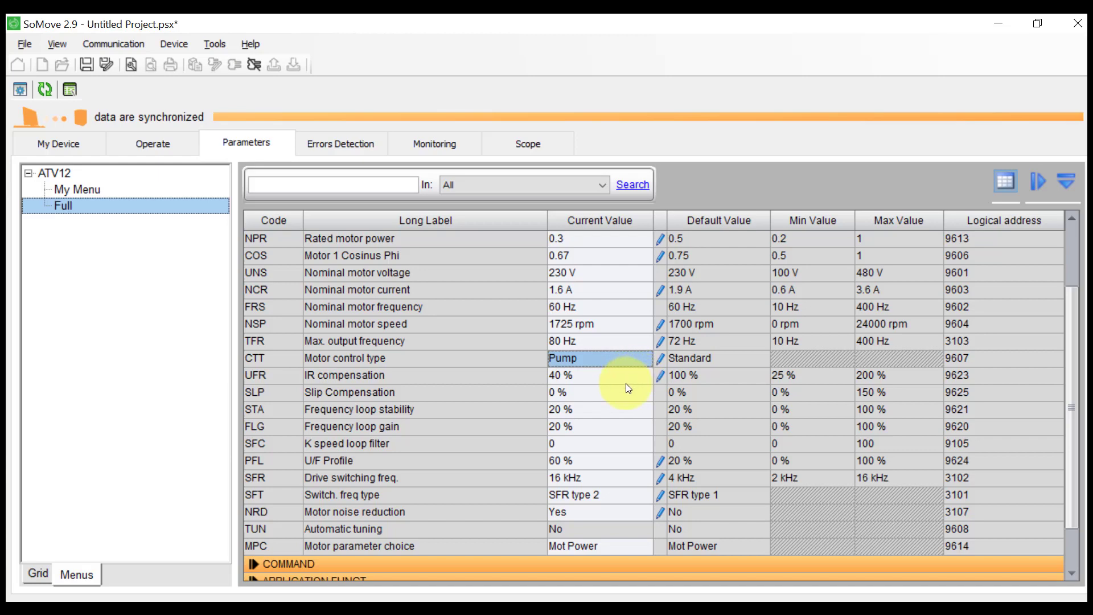
Re-enter the max output frequency (TFR) as 80 Hz
left_click(624, 342)
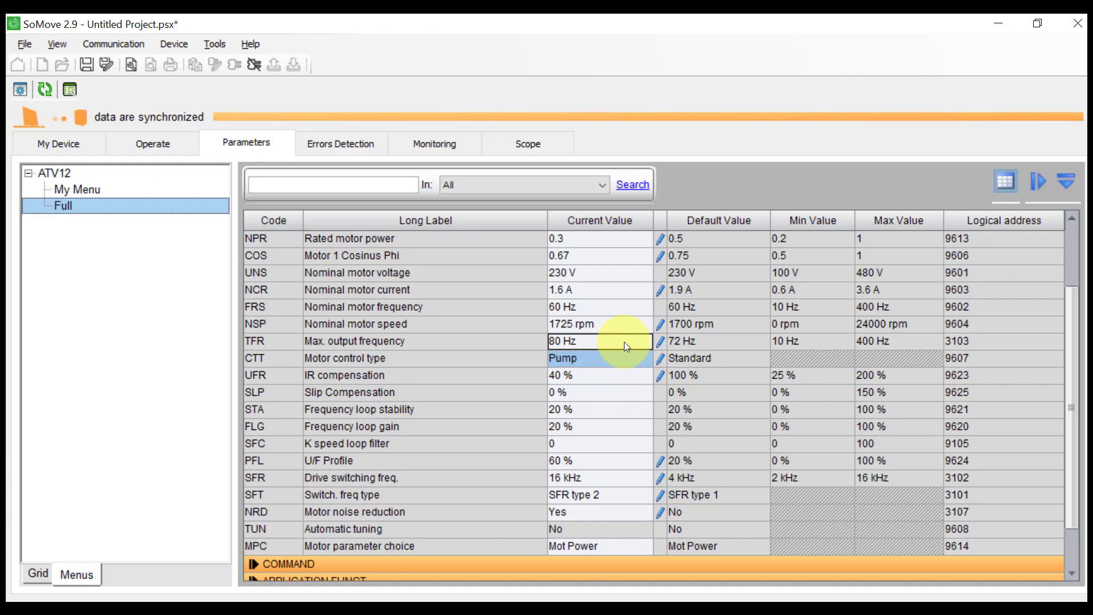
left_click(624, 342)
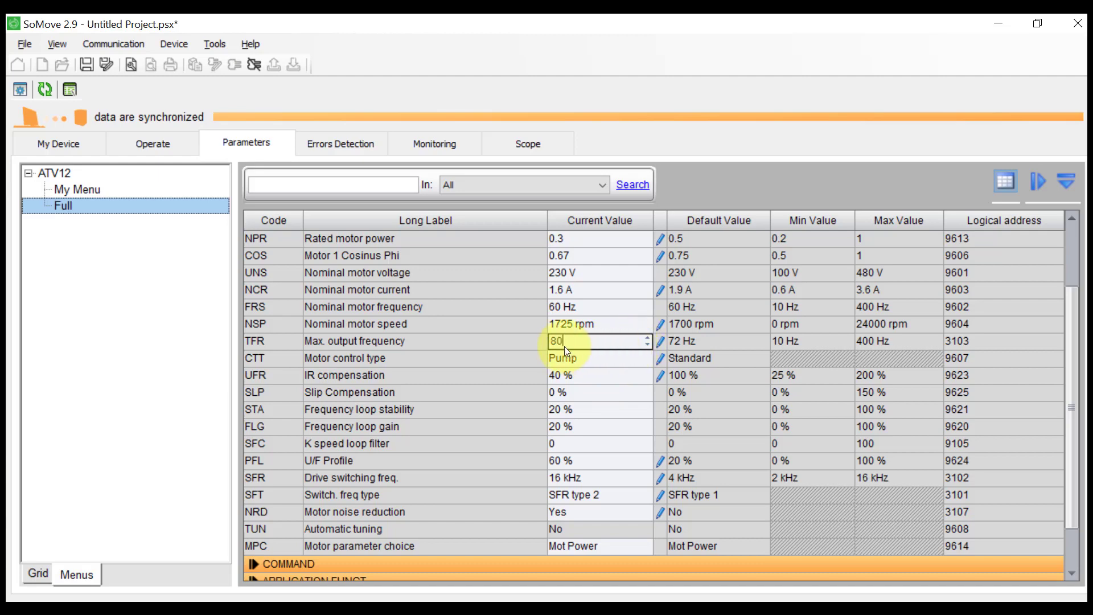
left_click(409, 340)
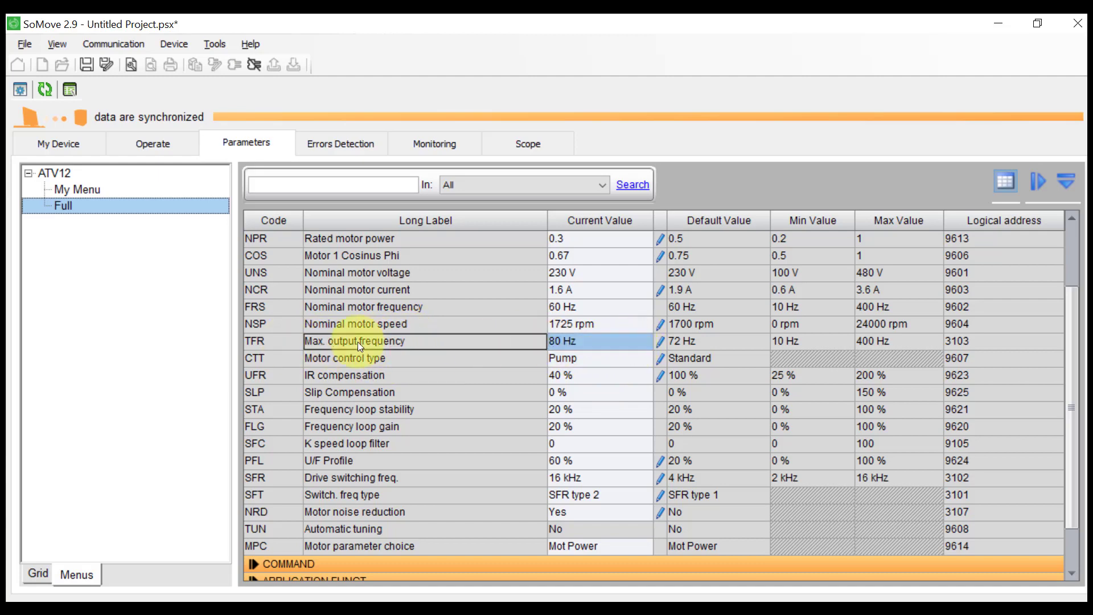
left_click(476, 344)
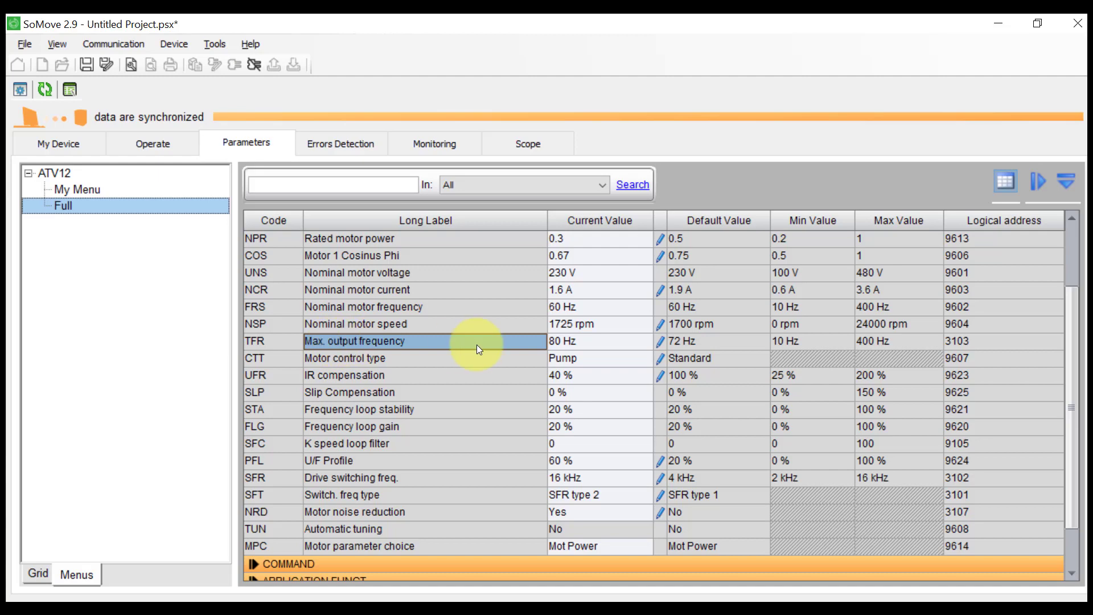
left_click(582, 341)
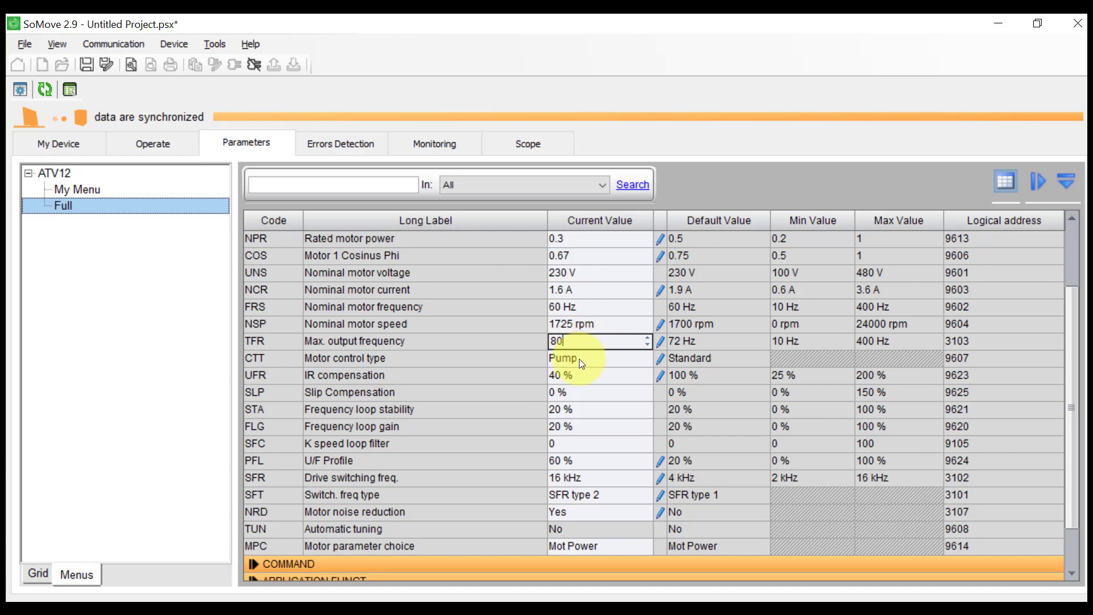
key("Return")
left_click(592, 340)
left_click(516, 363)
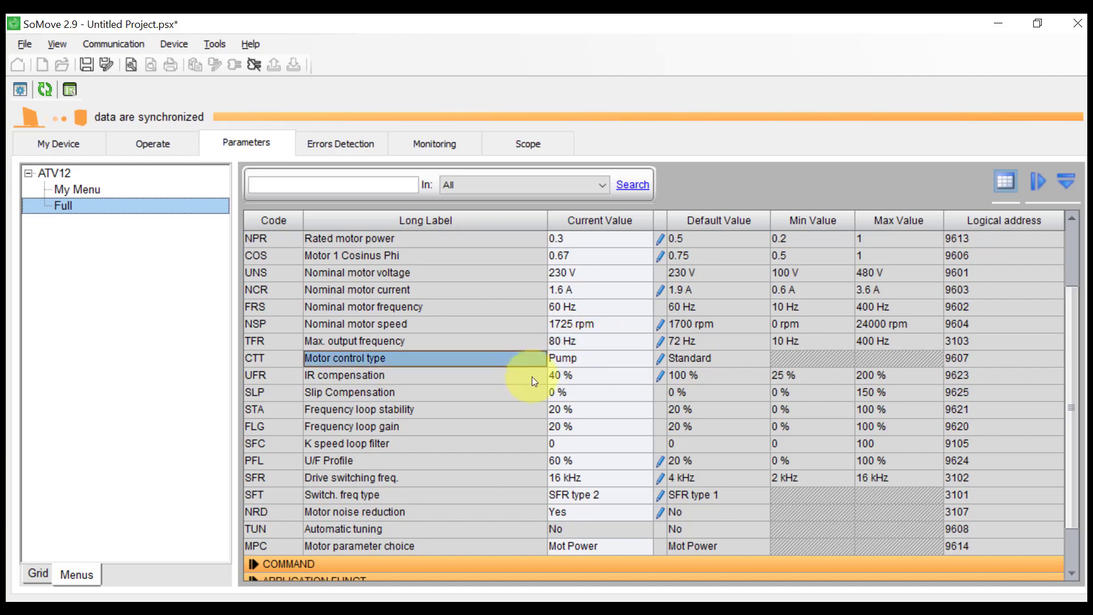
left_click(477, 343)
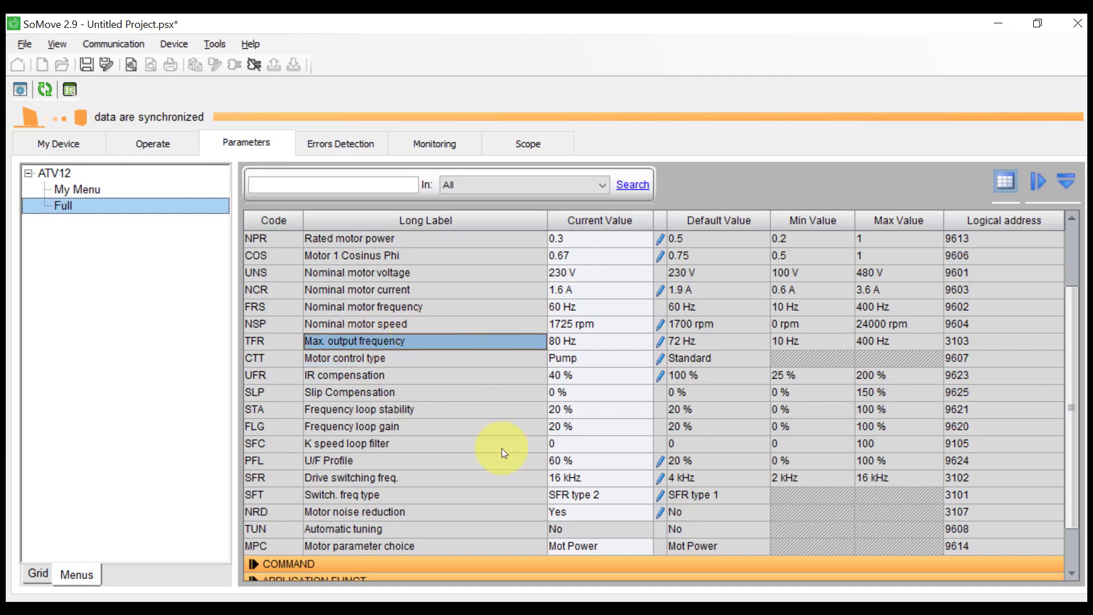
scroll(499, 455, "up", 3)
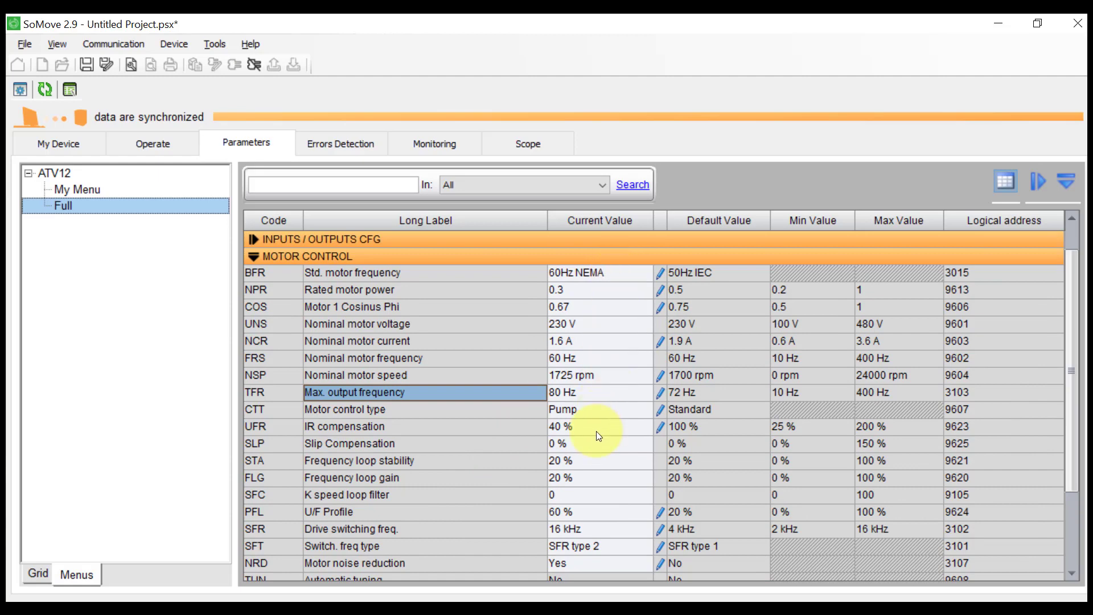
Collapse MOTOR CONTROL and expand APPLICATION FUNCT. > PRESET SPEEDS, showing speeds 2–4 at 40, 60, 80 Hz
left_click(251, 253)
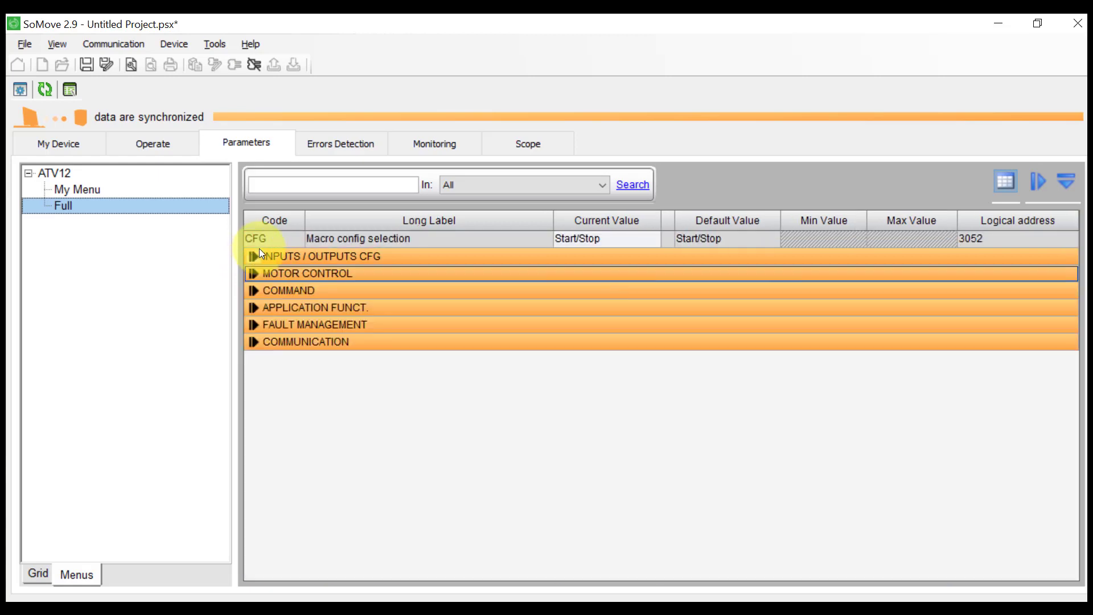
left_click(251, 307)
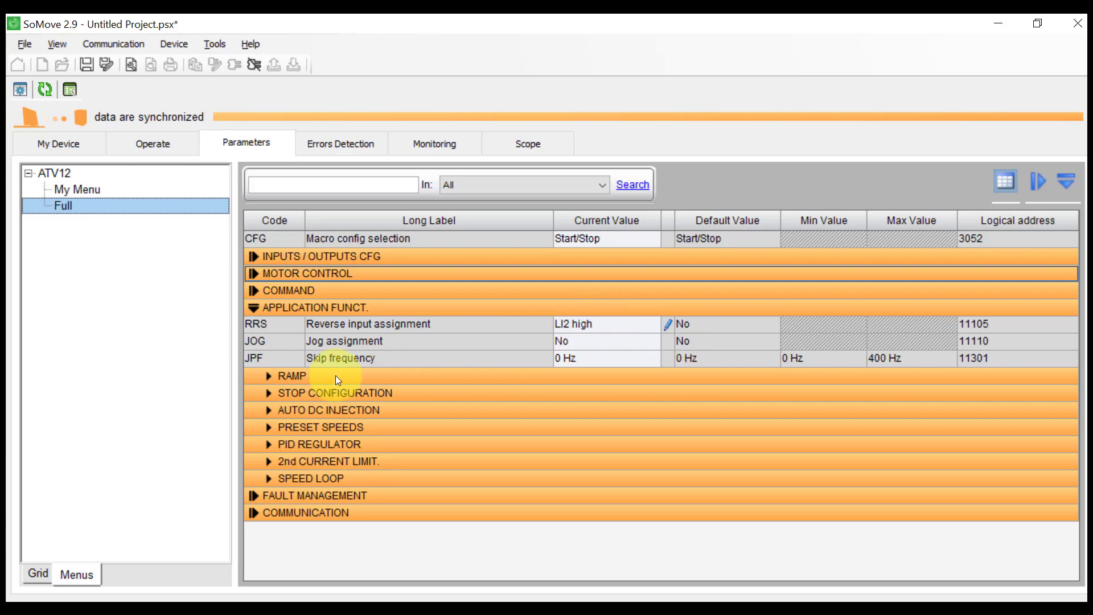
left_click(269, 427)
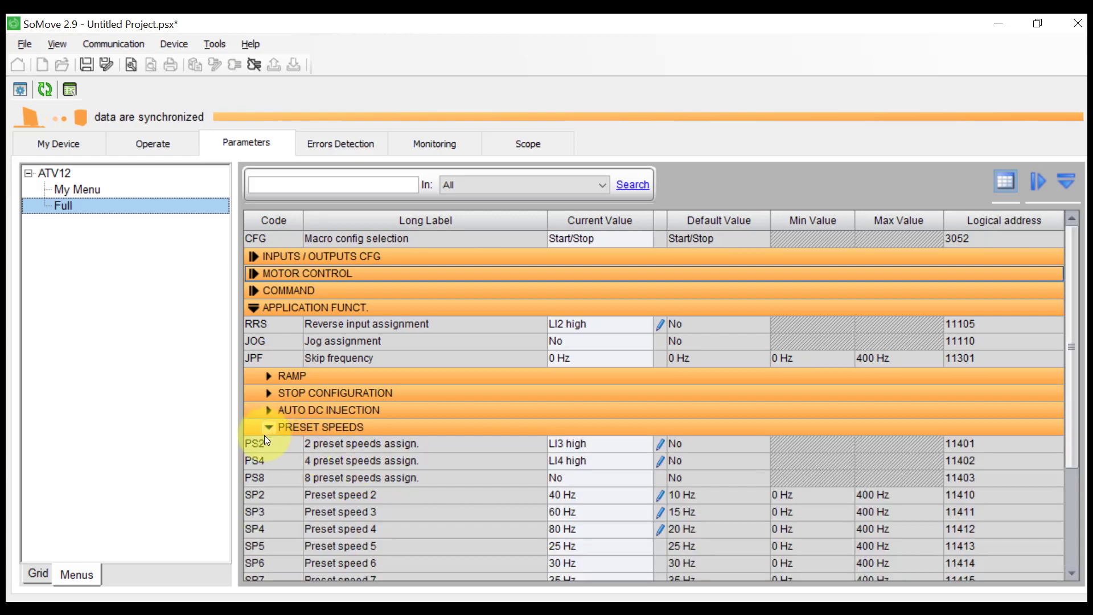
scroll(446, 459, "down", 1)
scroll(450, 454, "down", 1)
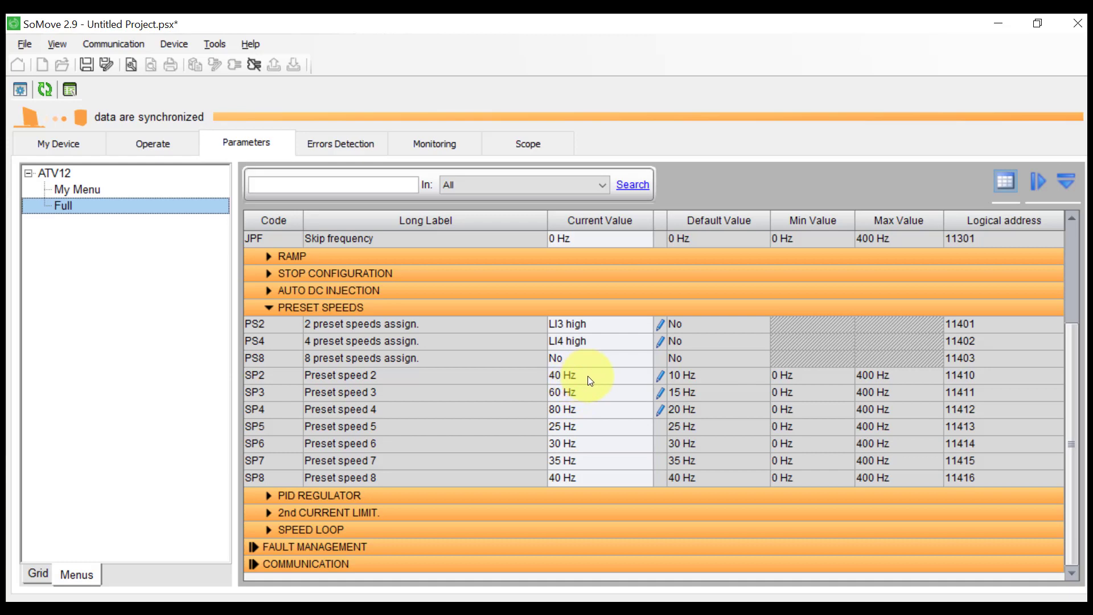
left_click(270, 308)
left_click(254, 308)
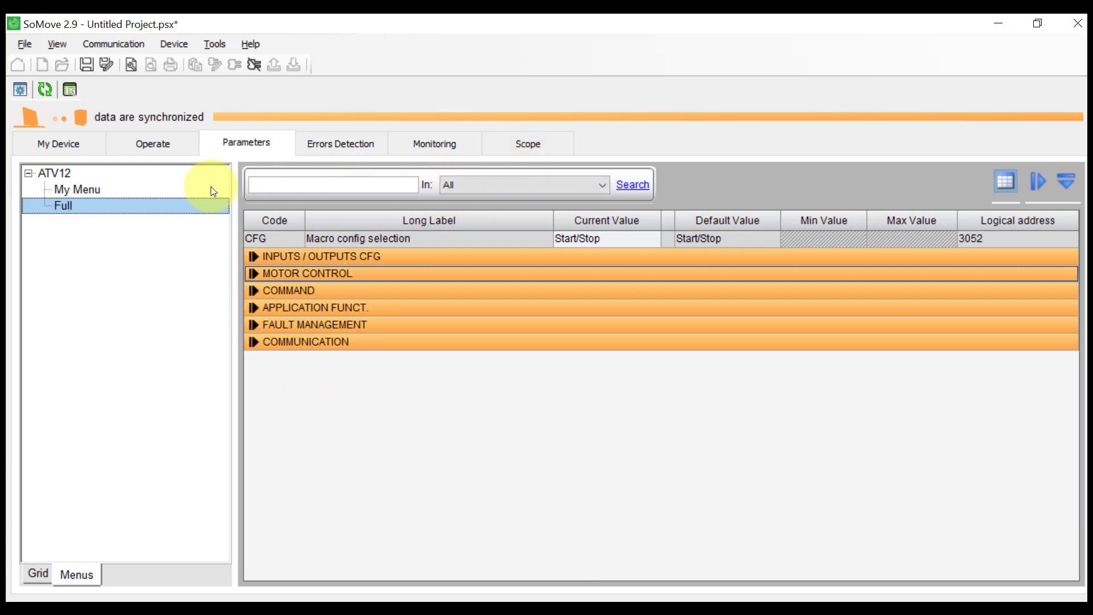
left_click(166, 146)
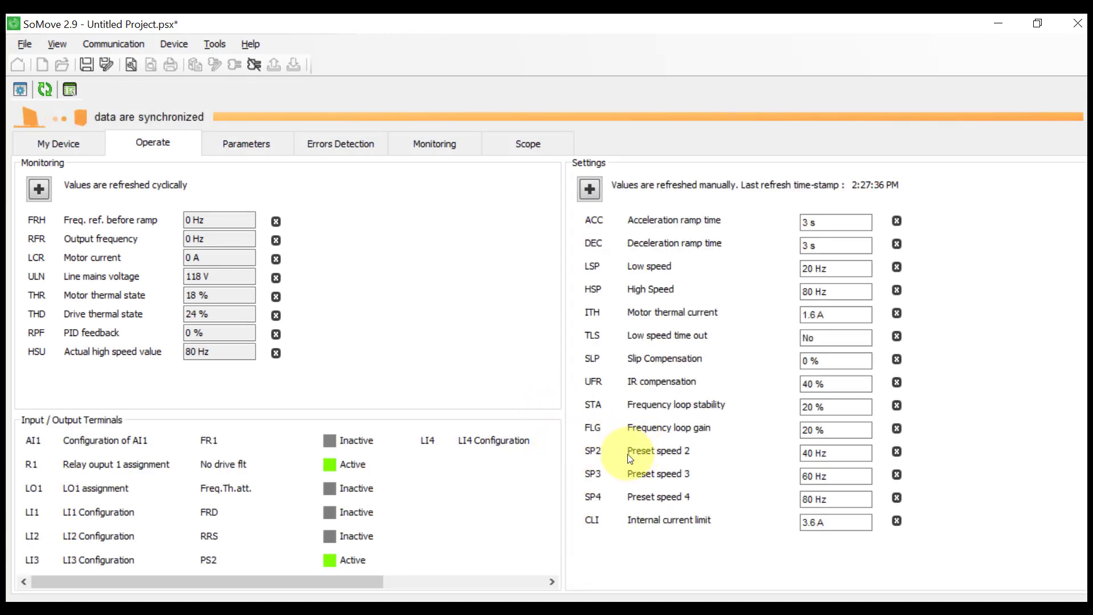
left_click(236, 221)
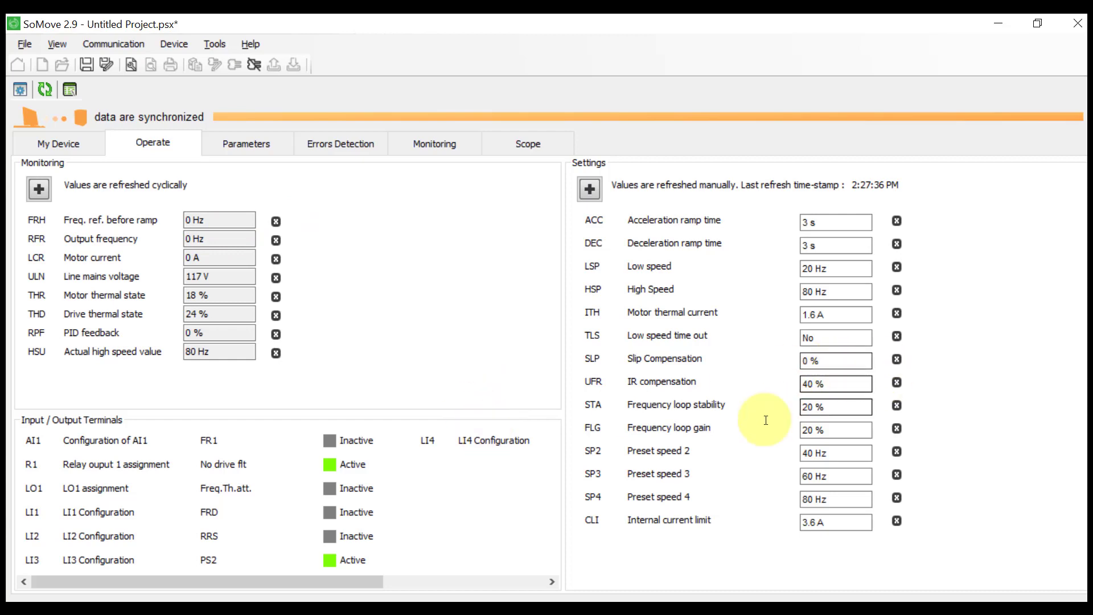
scroll(476, 490, "right", 5)
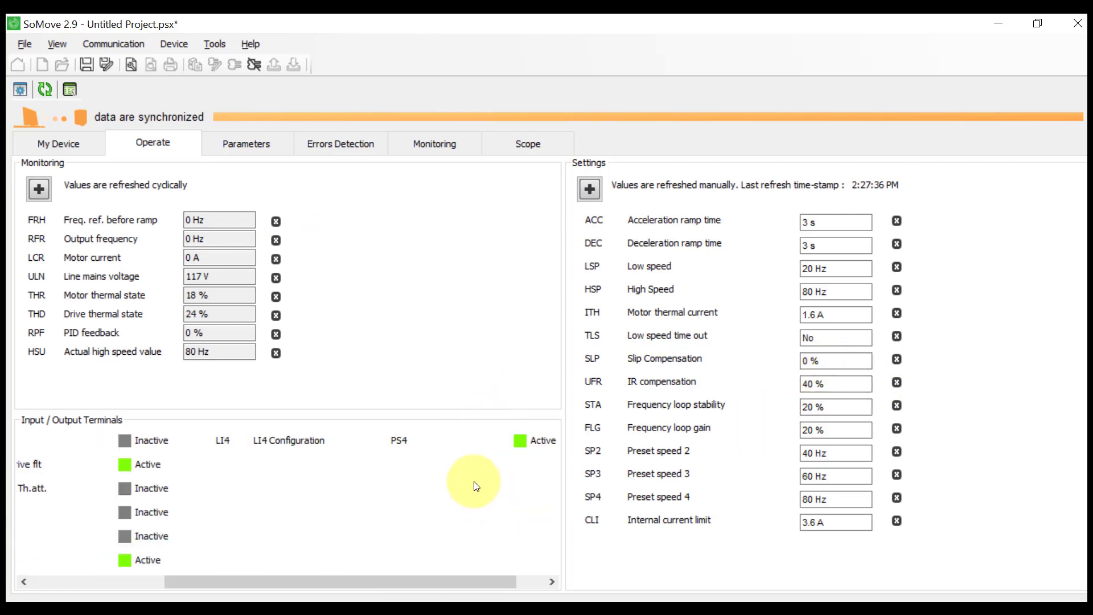
scroll(476, 483, "left", 2)
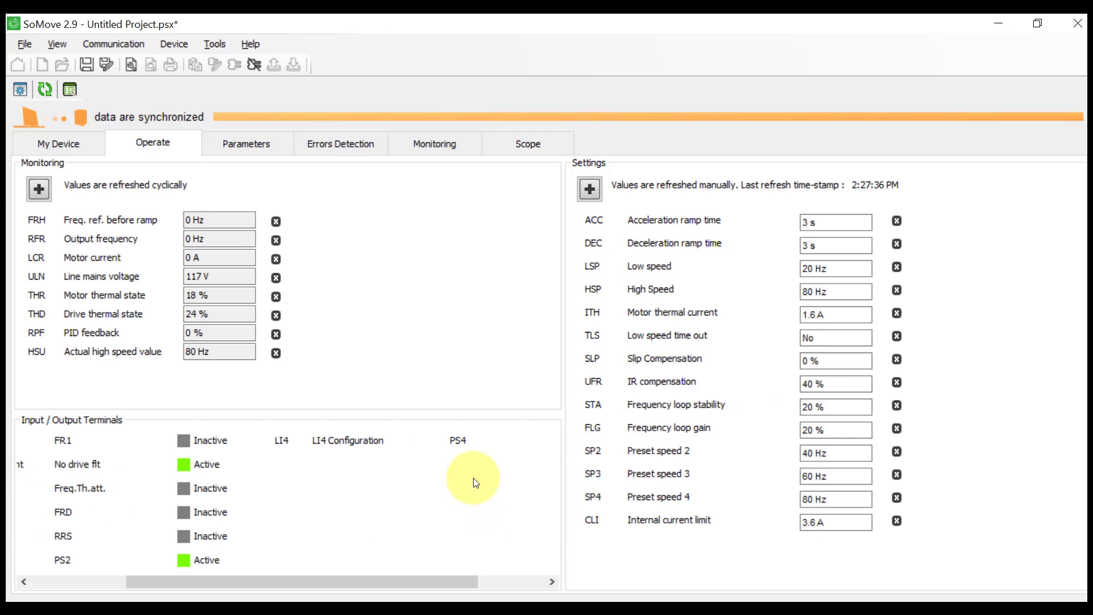
scroll(439, 513, "left", 2)
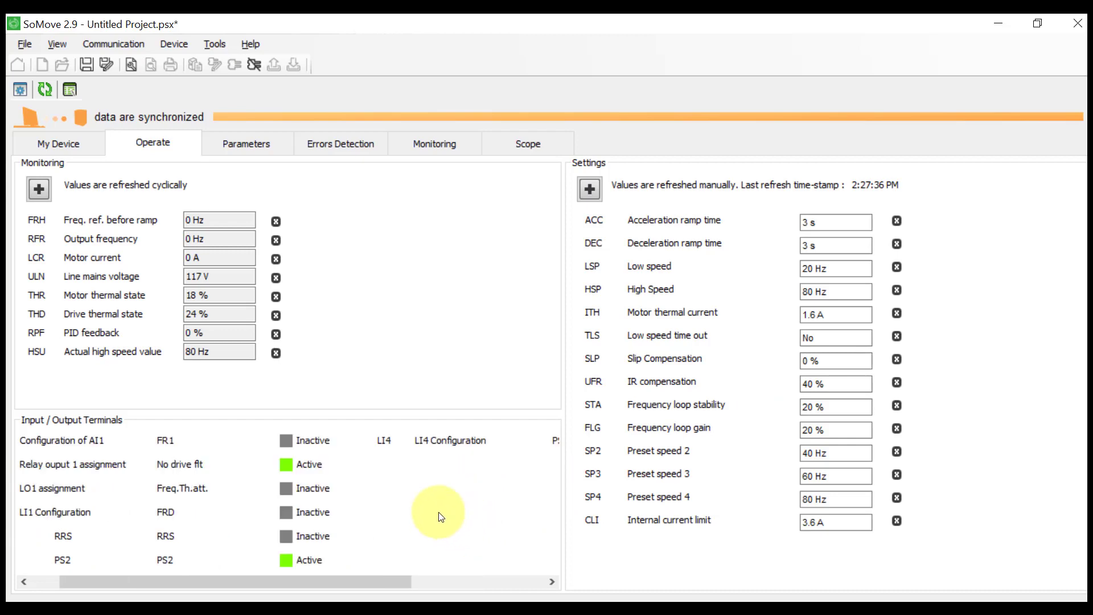
scroll(440, 516, "left", 1)
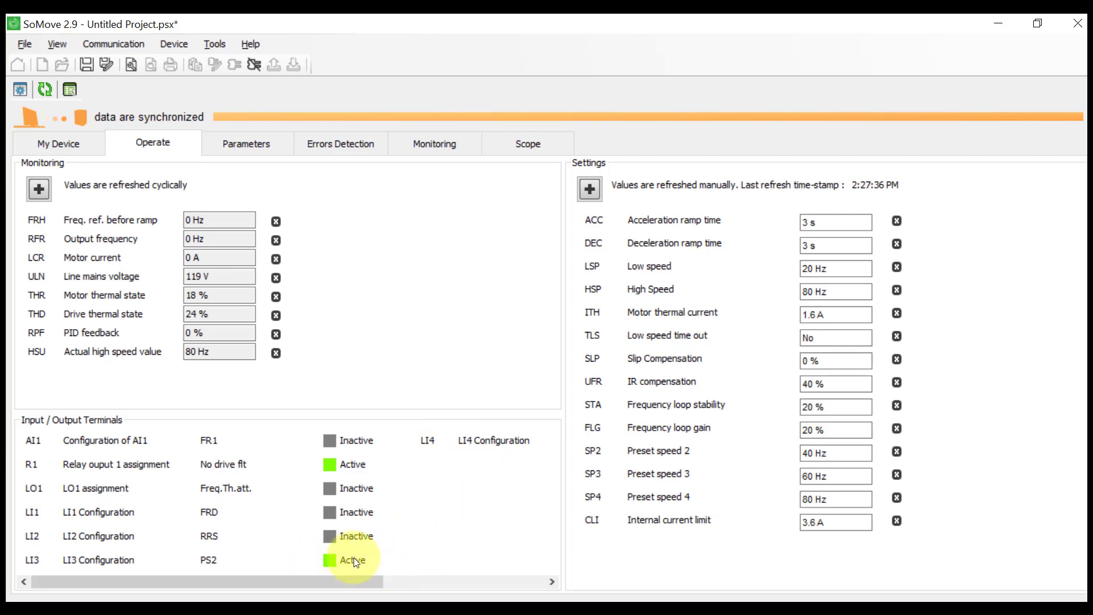
scroll(390, 530, "right", 3)
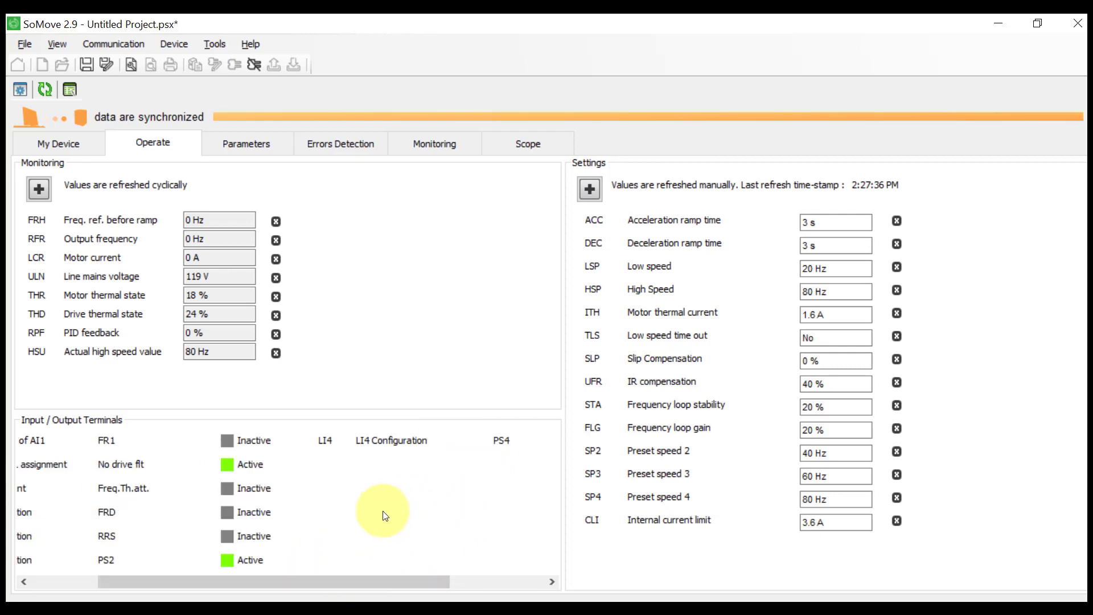
scroll(513, 441, "right", 4)
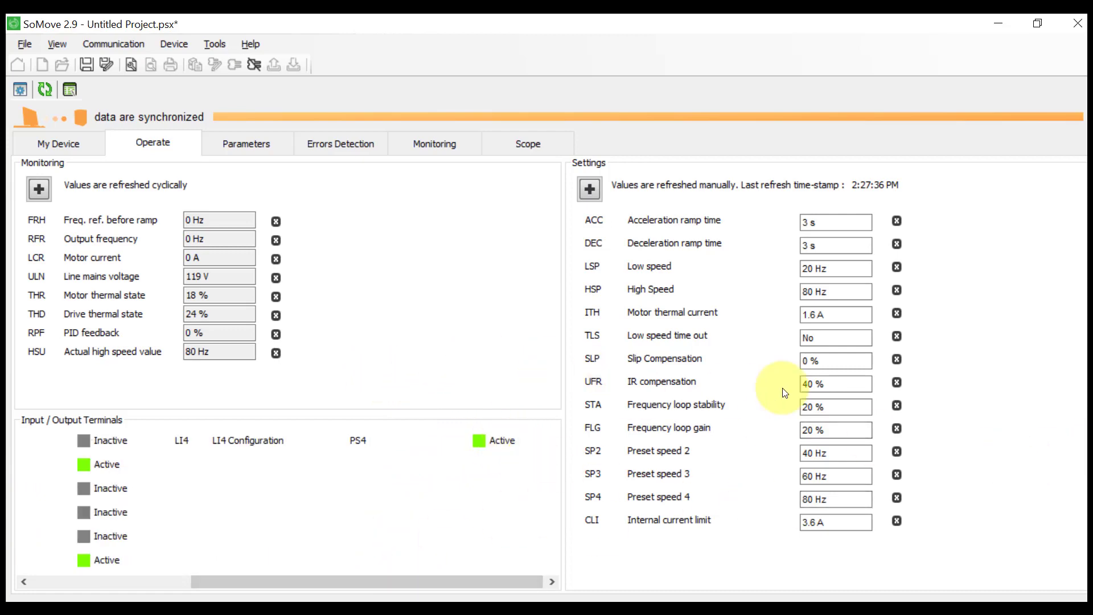
Set the acceleration ramp time to 4 s and deceleration ramp time to 2 s
left_click(805, 223)
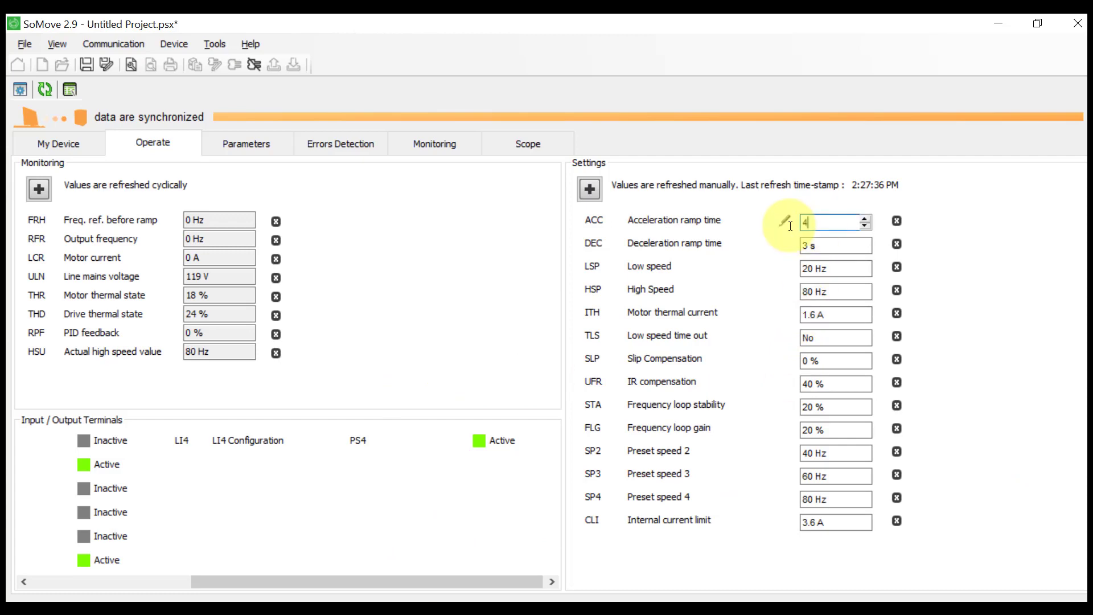
type("4")
left_click(826, 246)
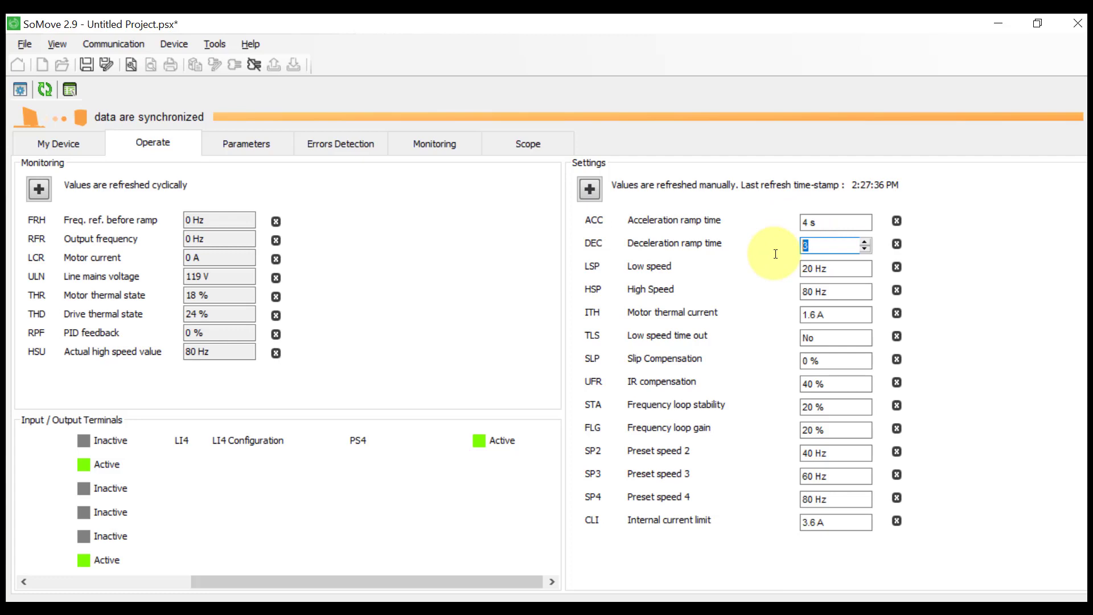
type("2")
key("Return")
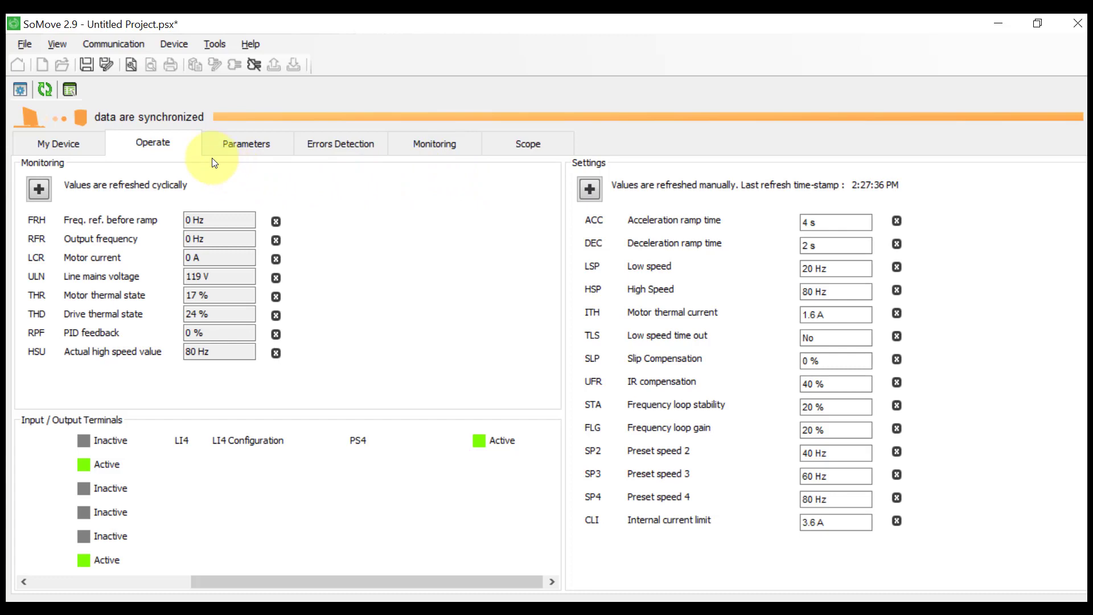
Glance at the Parameters page, then return to the Operate page
left_click(234, 146)
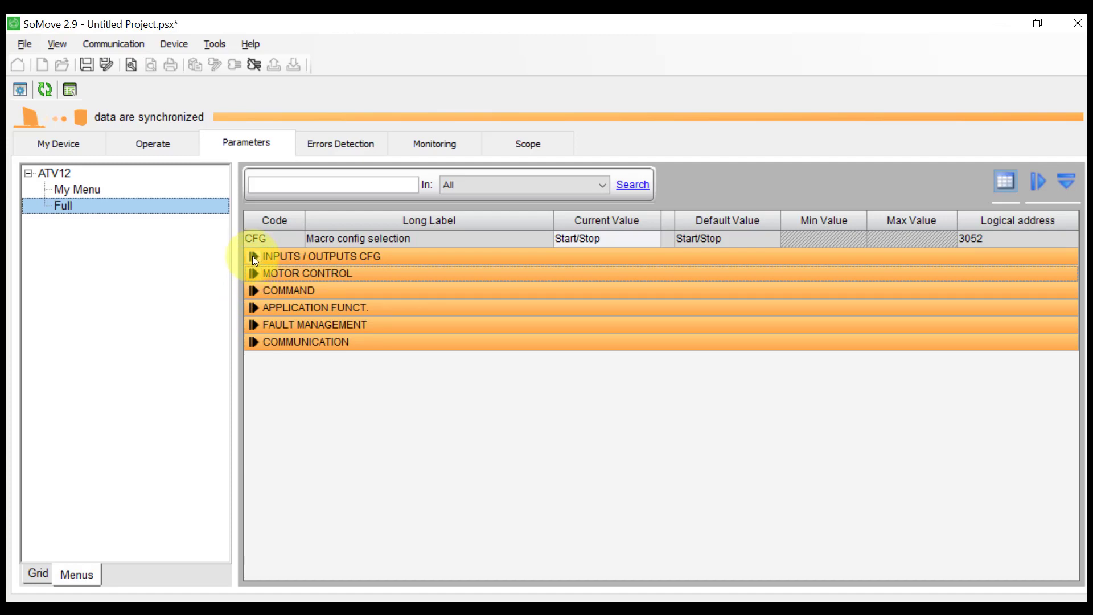
left_click(164, 146)
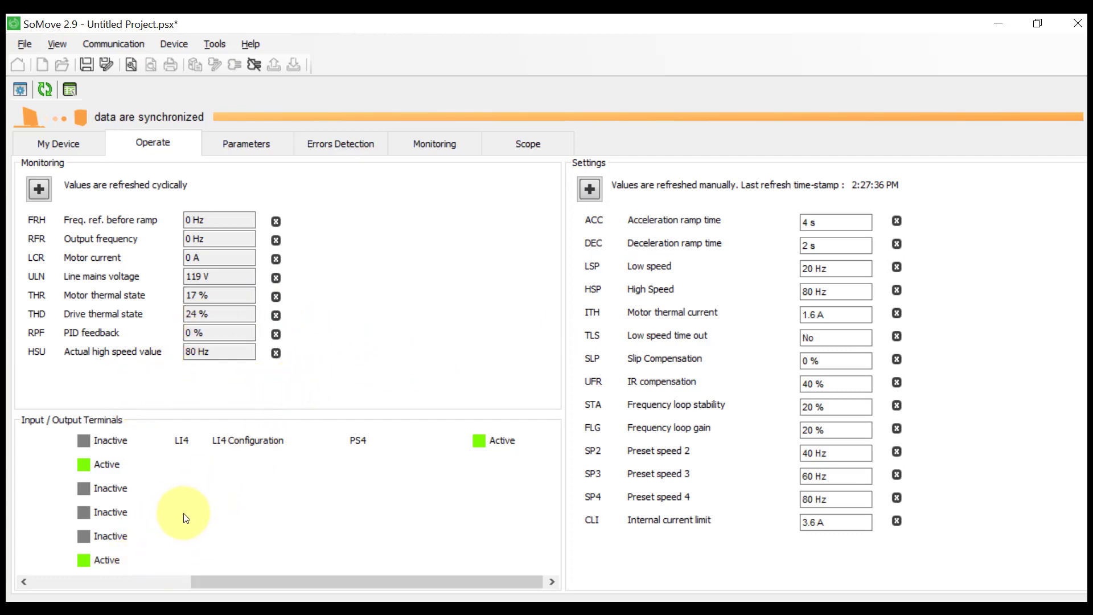
left_click_drag(255, 579, 433, 583)
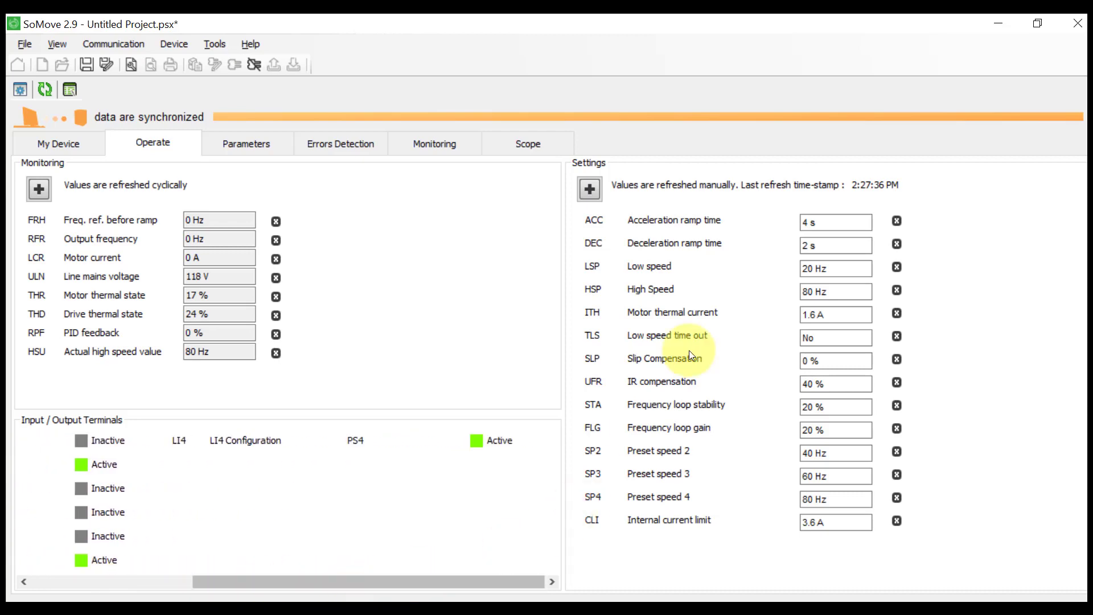
Add RRS Reverse assign. (LI2 high) to the settings list, then view the four-channel Scope page
left_click(592, 191)
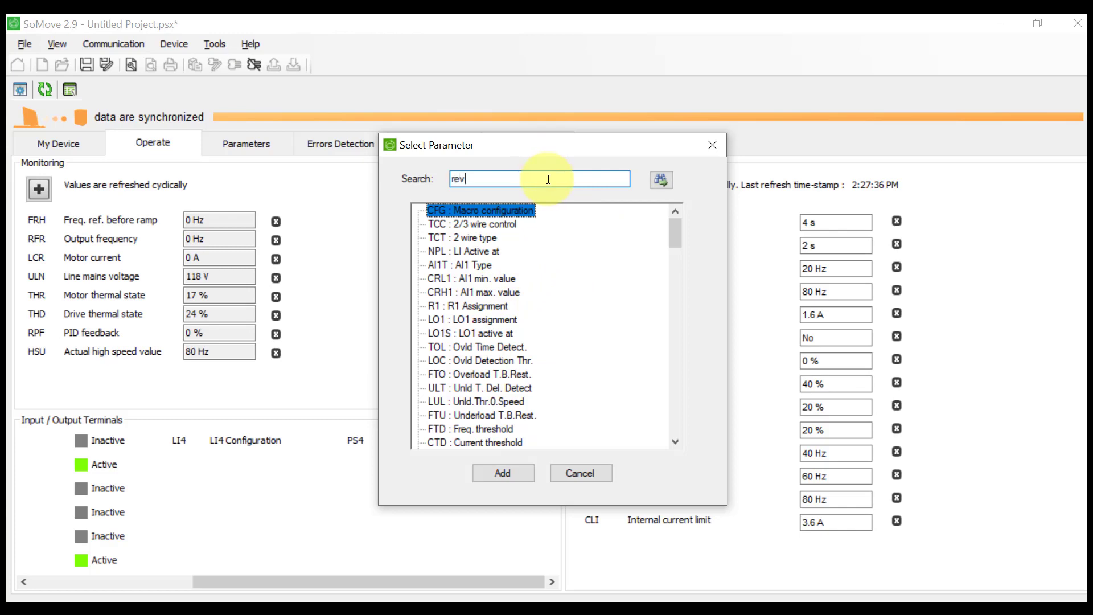
key("Return")
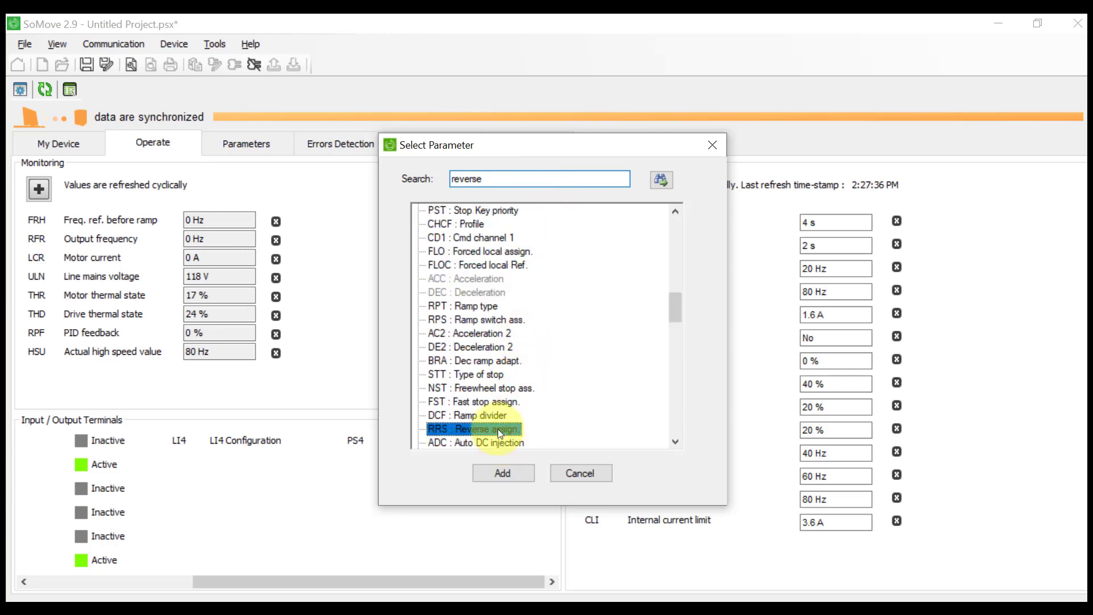
left_click(511, 473)
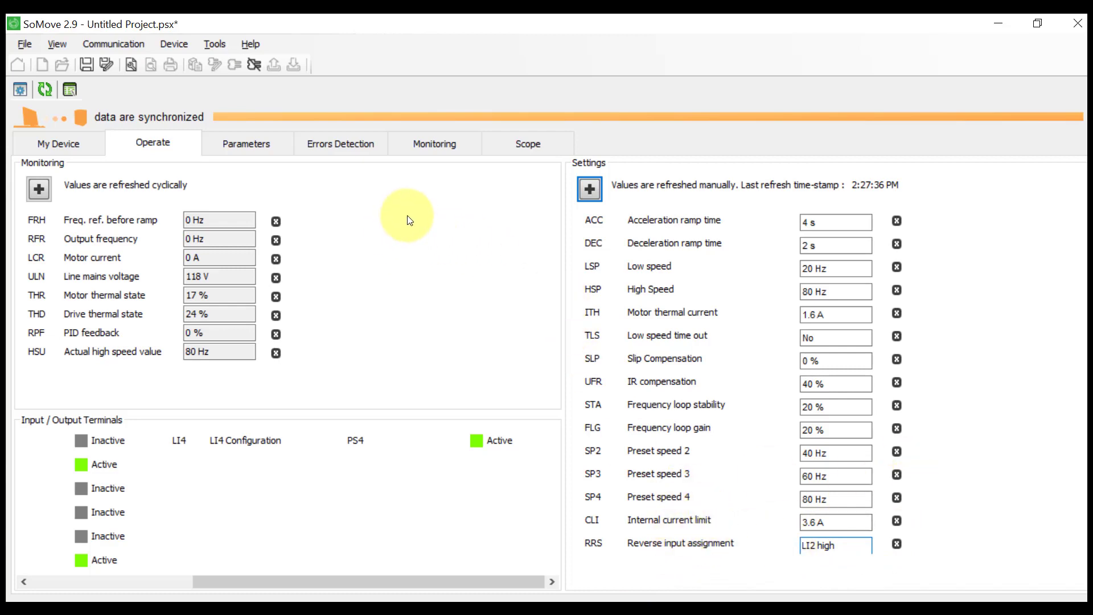
left_click(551, 140)
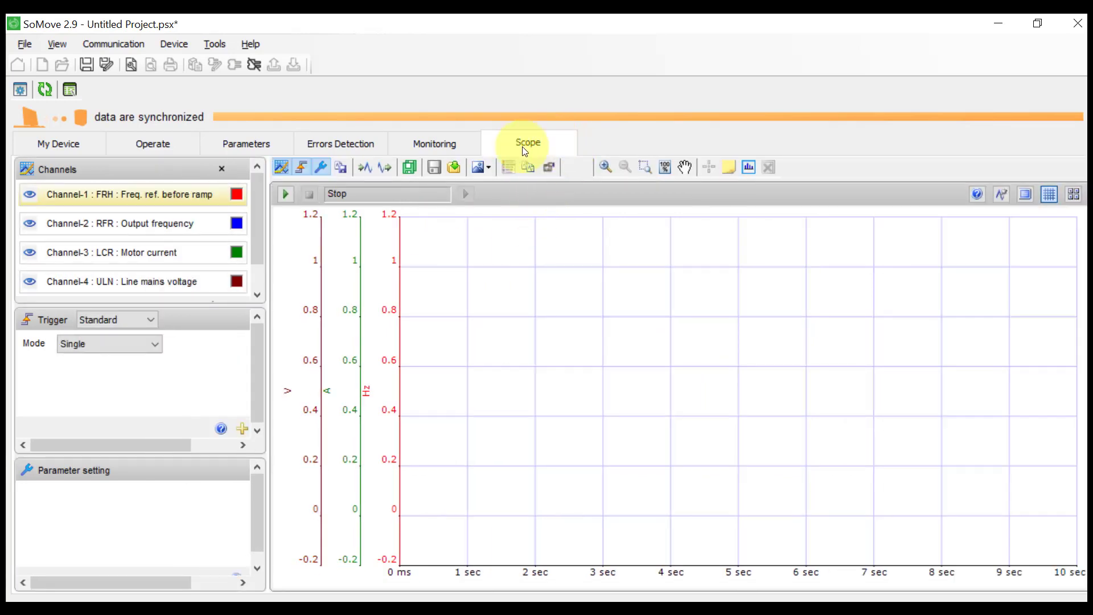
On the Monitoring page, place a Line mains voltage digital display on the panel
left_click(447, 144)
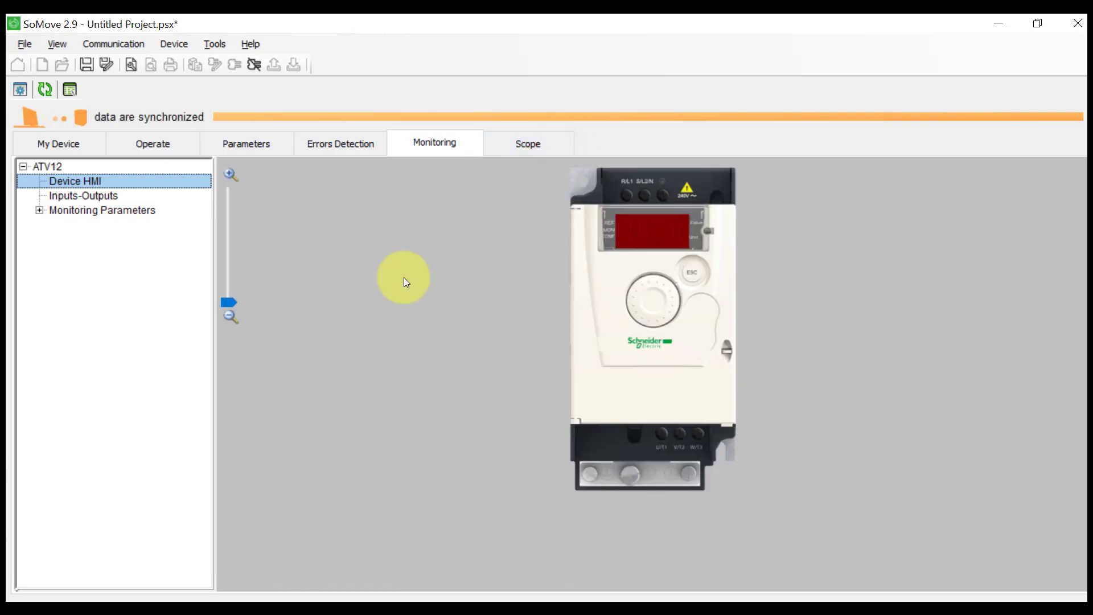
left_click(40, 211)
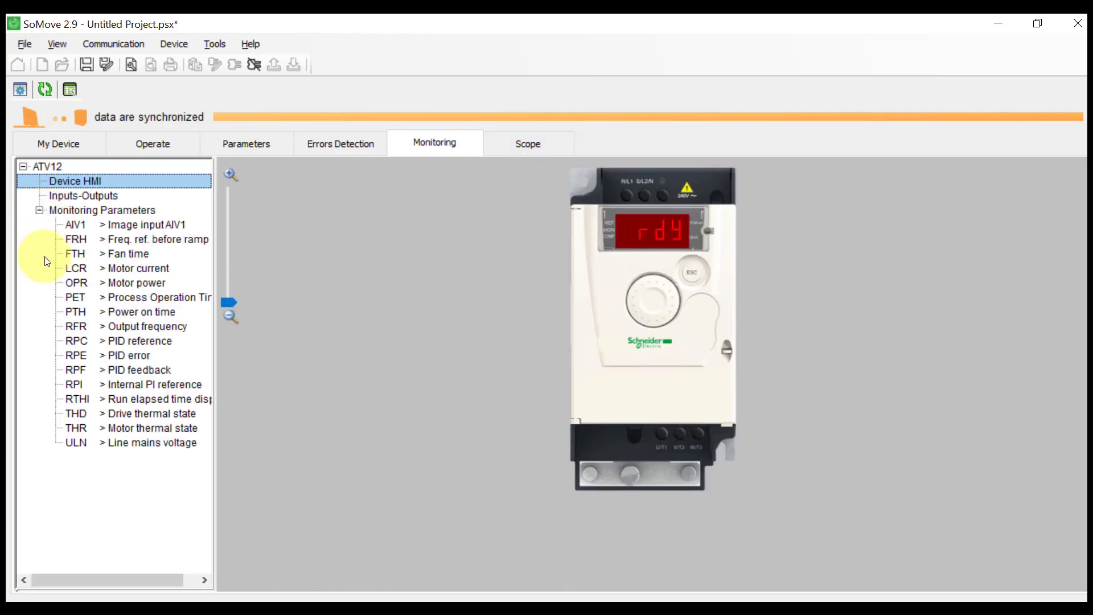
left_click(115, 444)
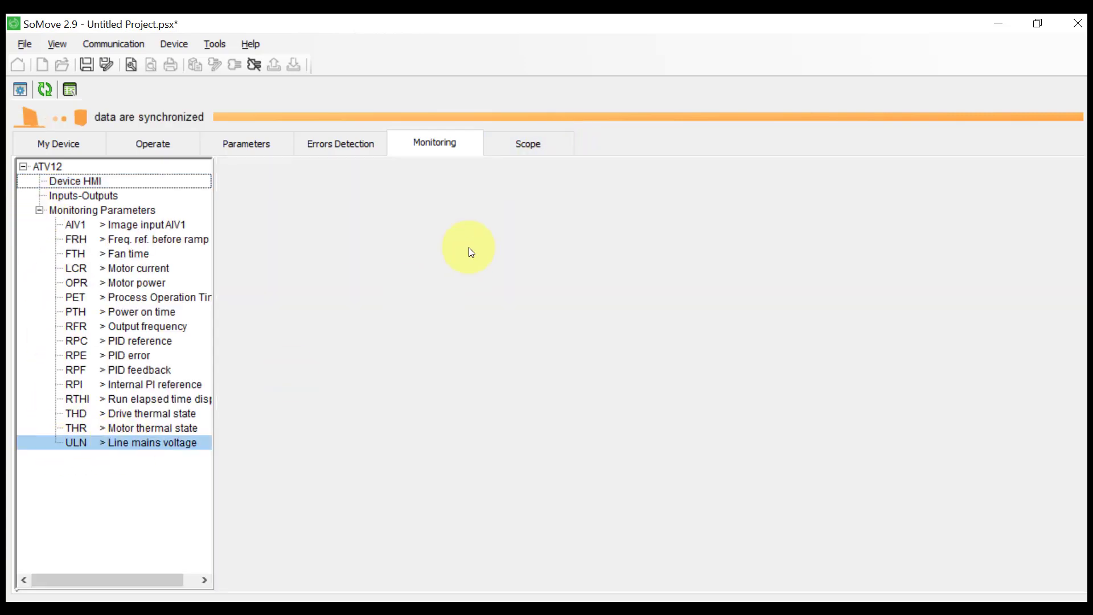
left_click(704, 206)
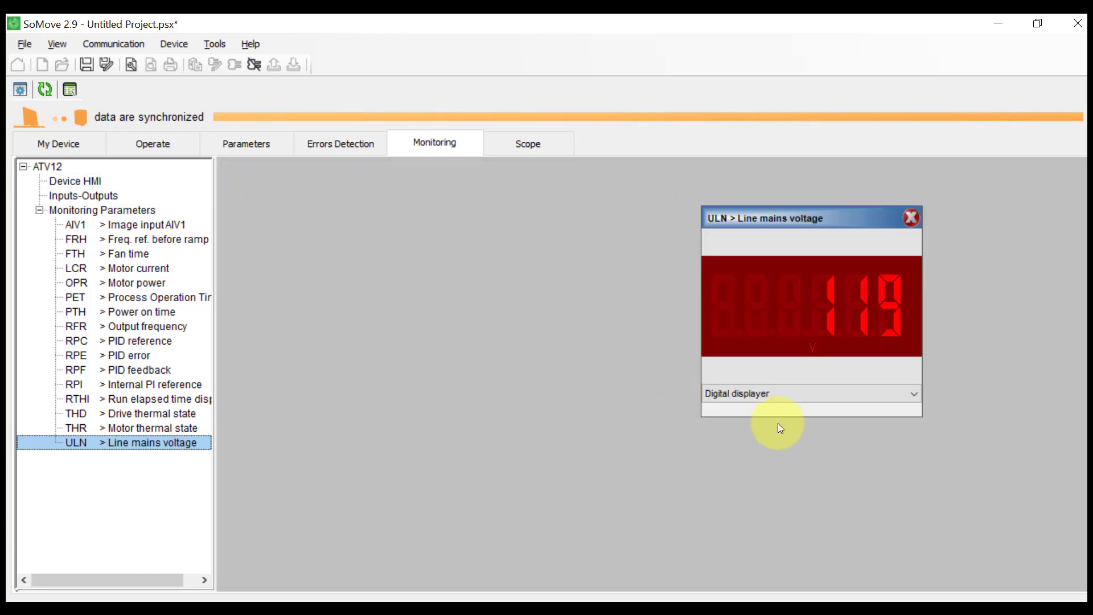
left_click(914, 393)
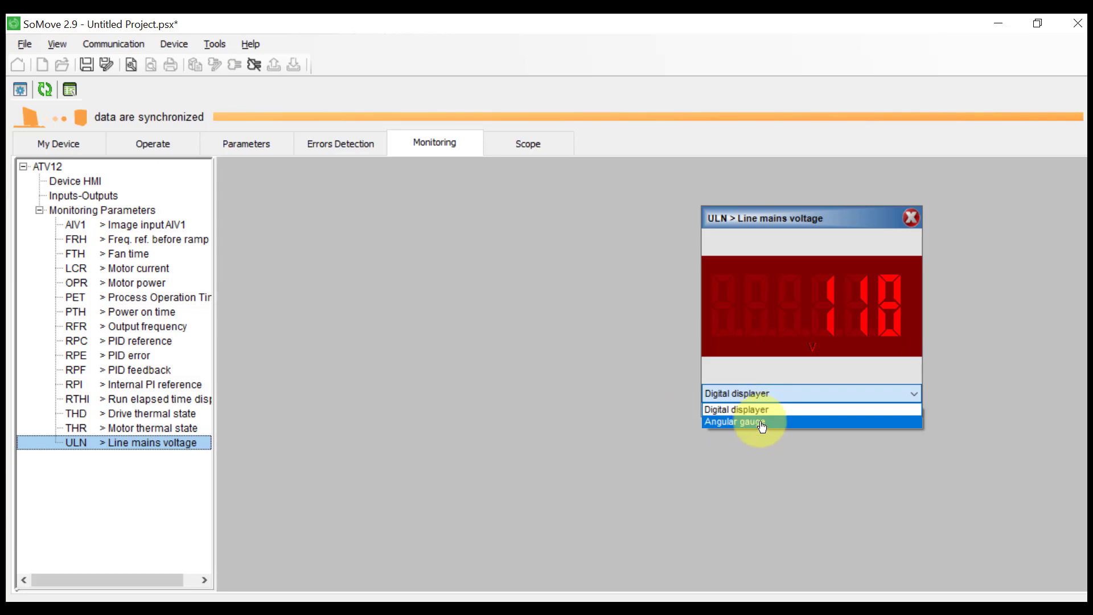
left_click(470, 425)
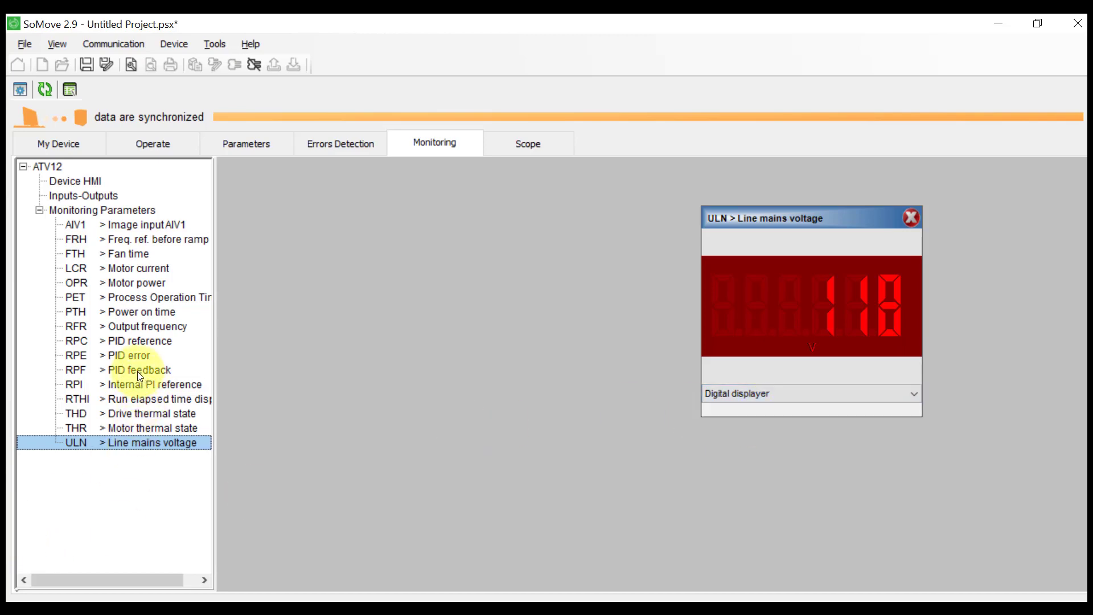
Add an Output frequency widget shown as an angular gauge and position it
left_click(148, 327)
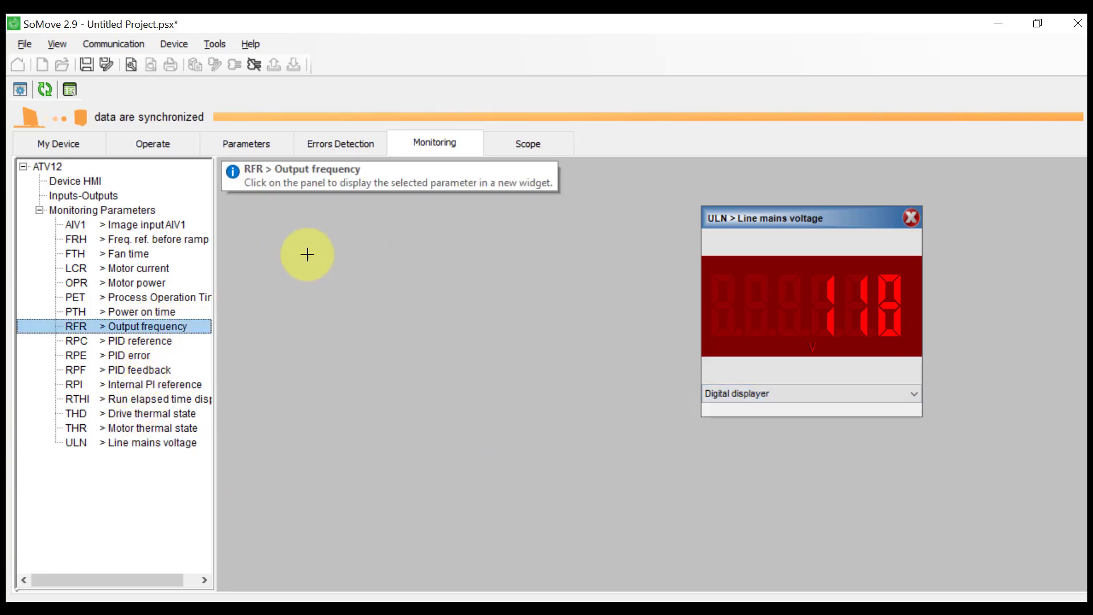
left_click(307, 252)
left_click_drag(397, 277, 365, 292)
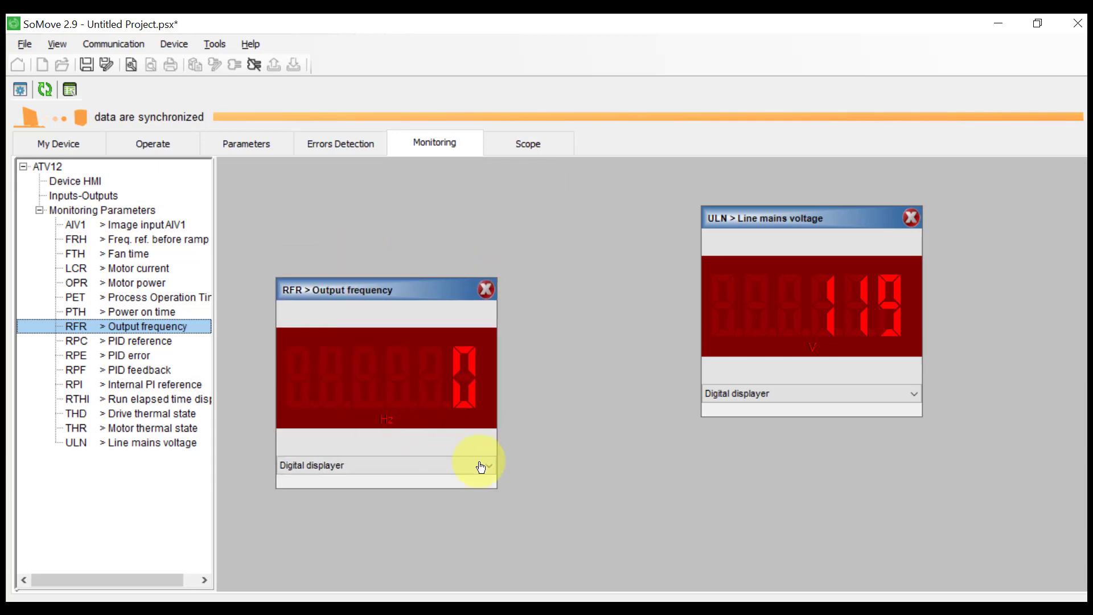
left_click(488, 465)
left_click(370, 494)
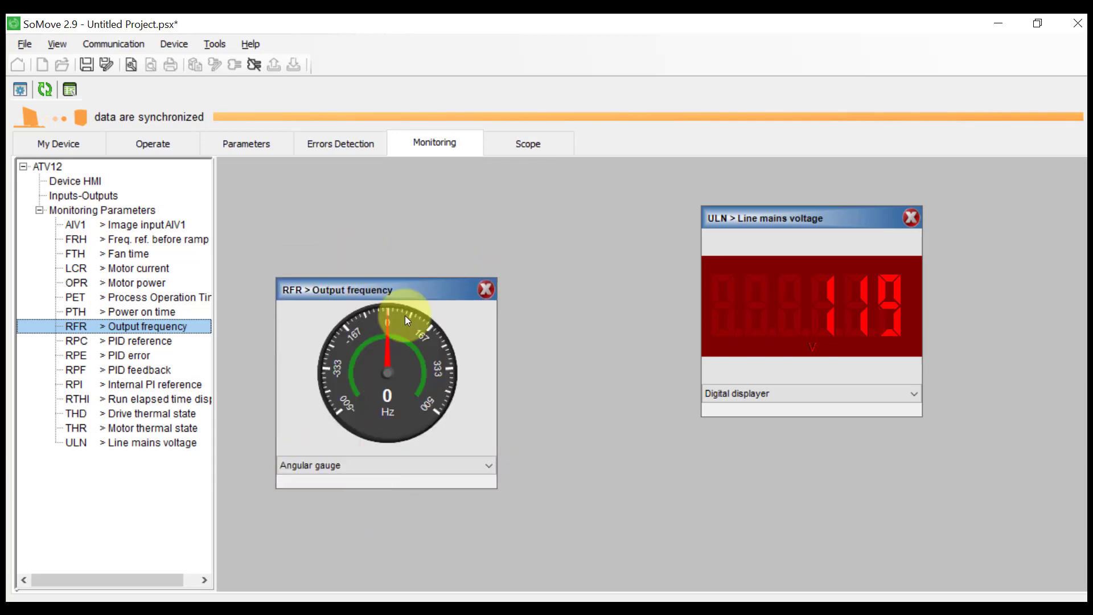
left_click_drag(427, 289, 405, 215)
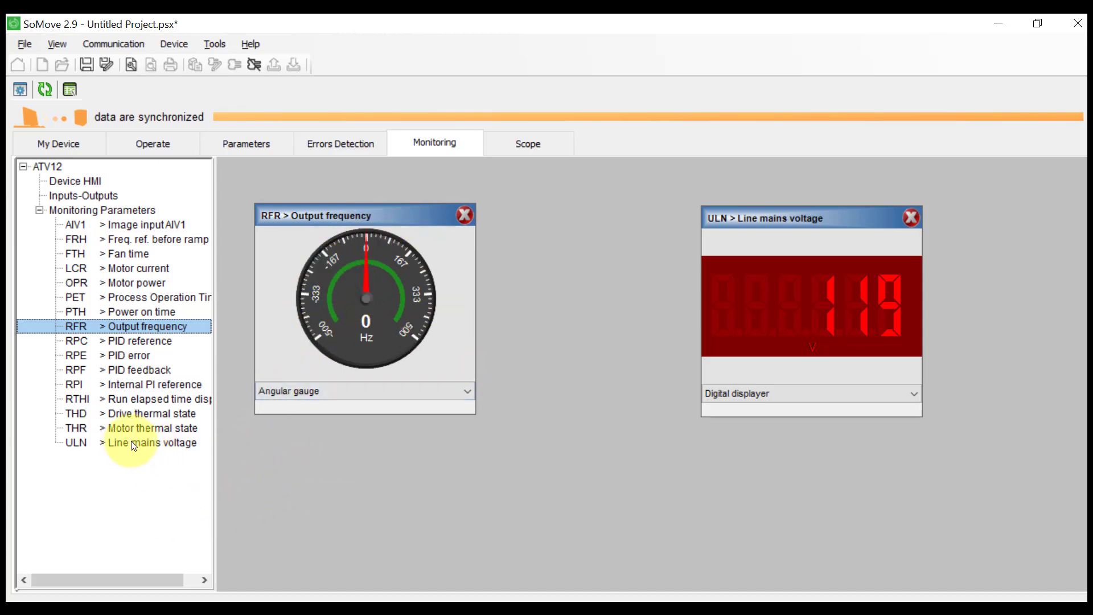
Add a Motor thermal state gauge and a Motor current readout below the mains voltage widget
left_click(77, 427)
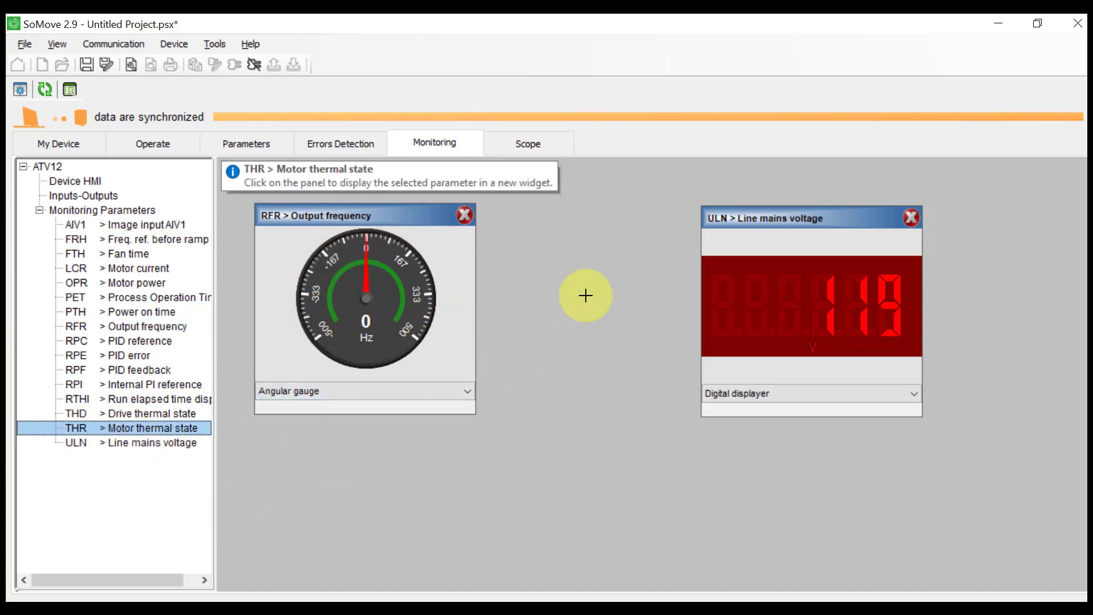
left_click(541, 247)
left_click_drag(651, 251, 540, 215)
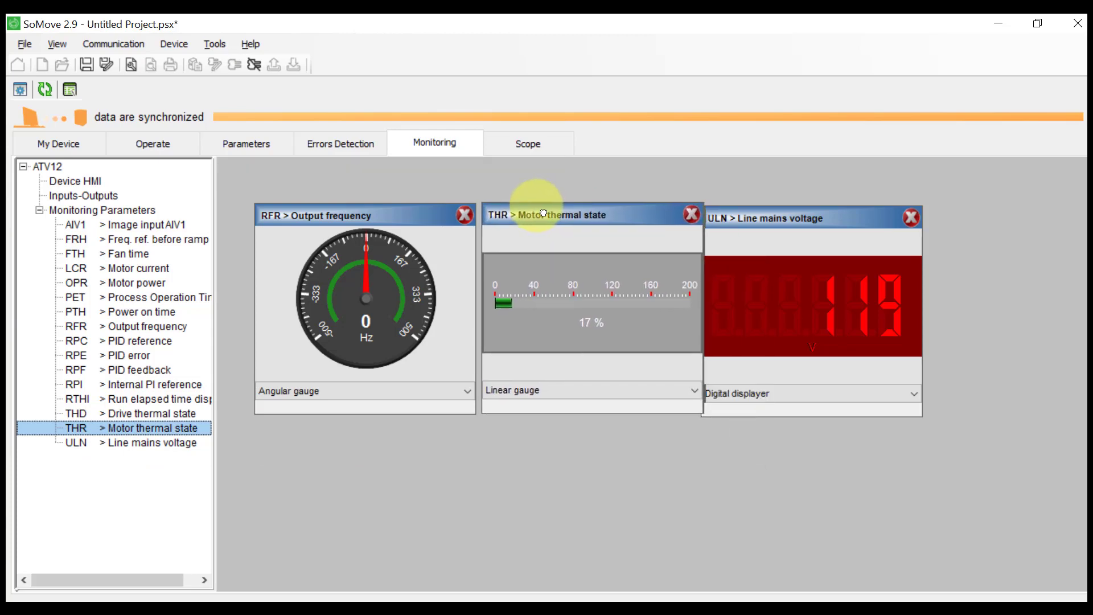
left_click_drag(793, 218, 781, 207)
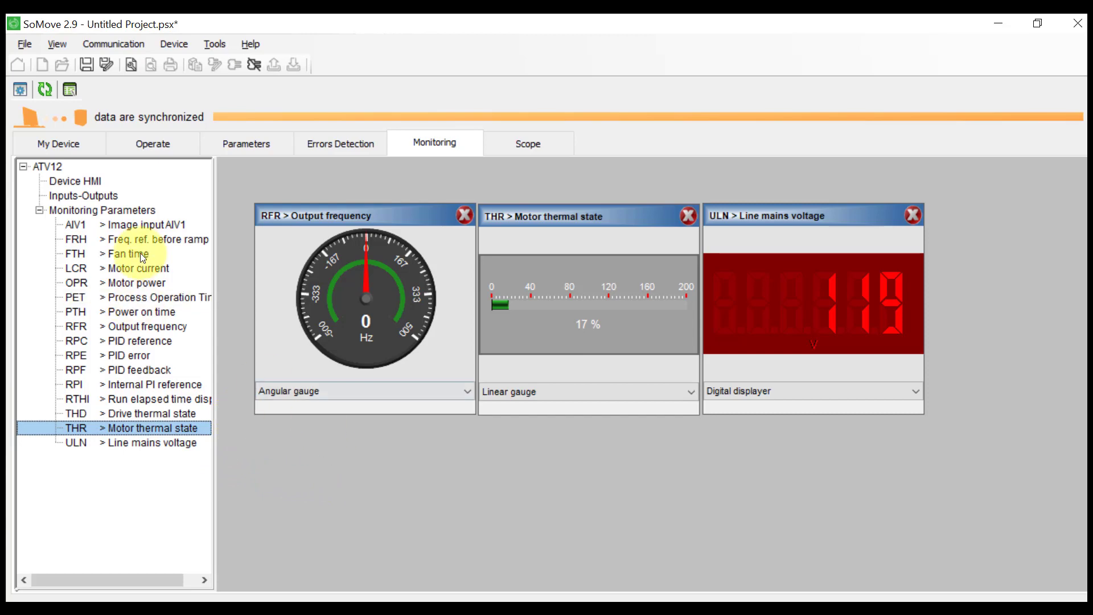
left_click(532, 498)
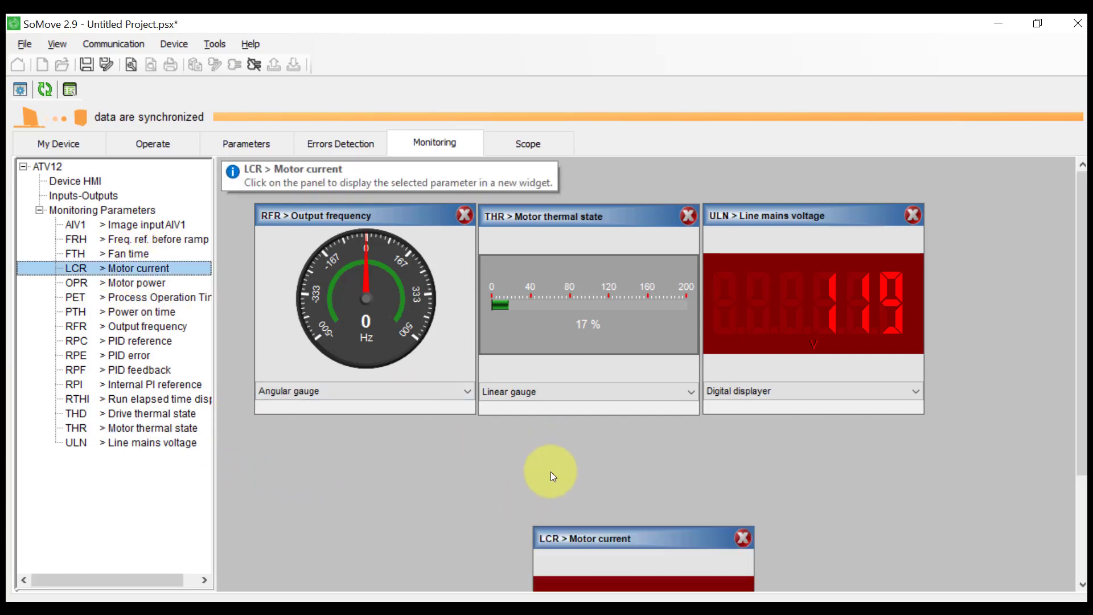
left_click_drag(590, 531, 747, 432)
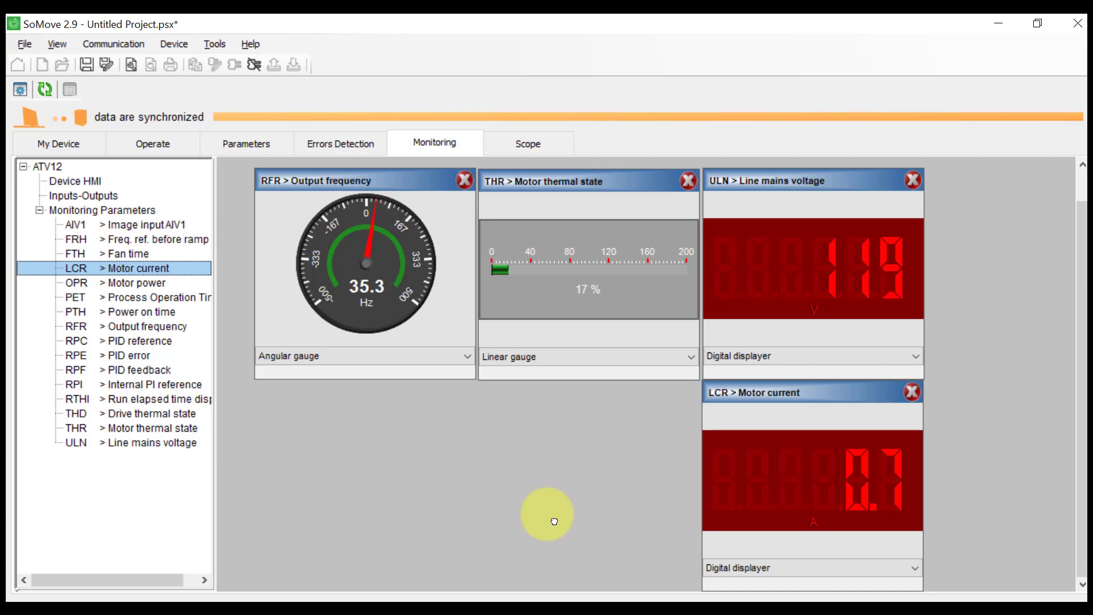
Search the full parameter list for 'jog' parameters
left_click(247, 149)
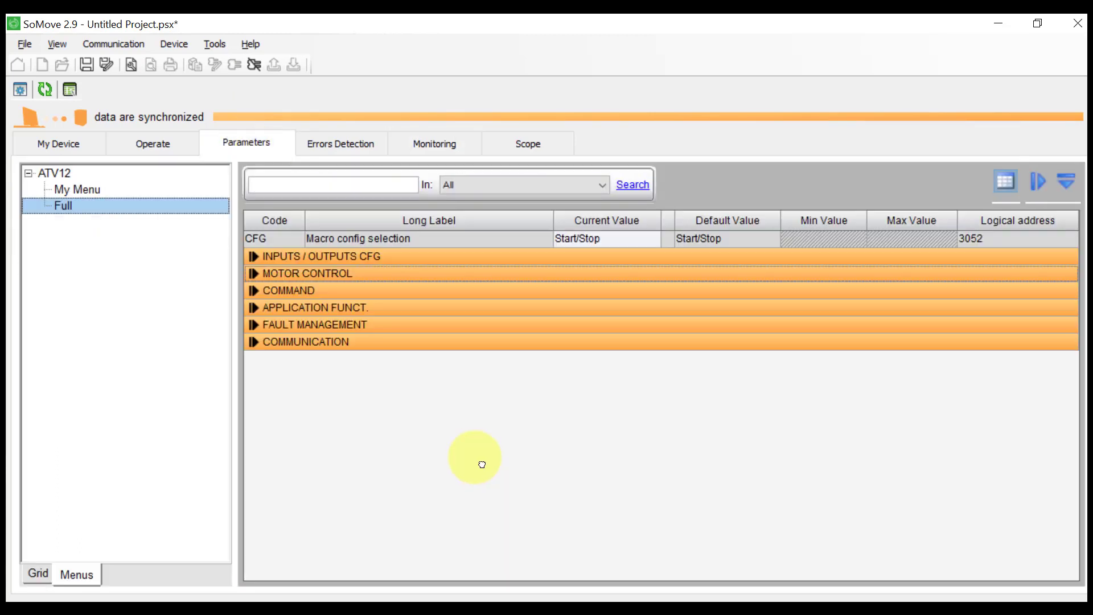
left_click(335, 193)
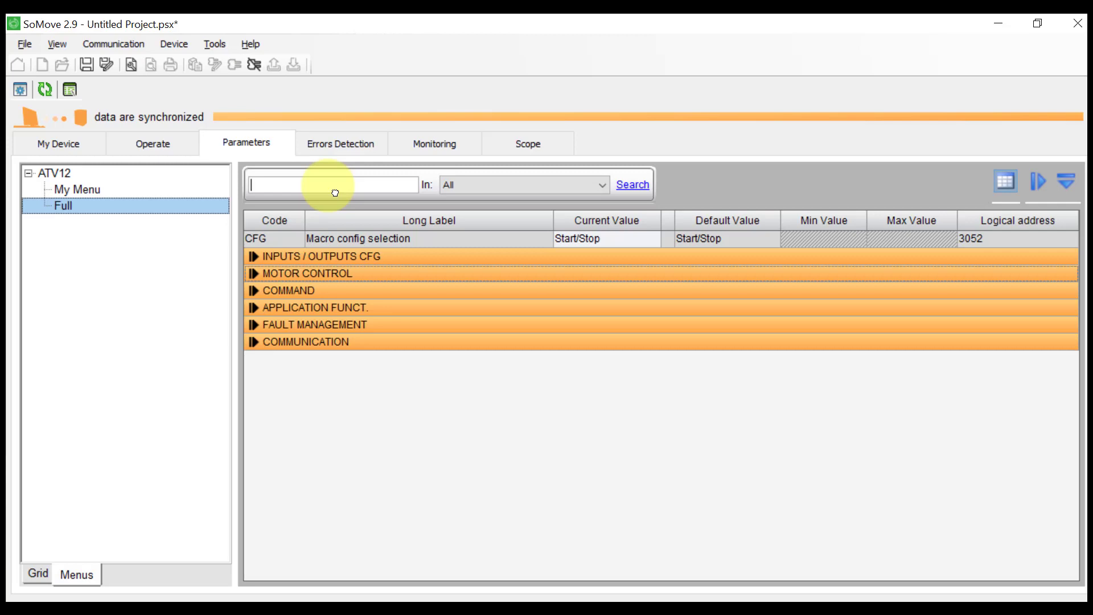
type("jog")
key("Return")
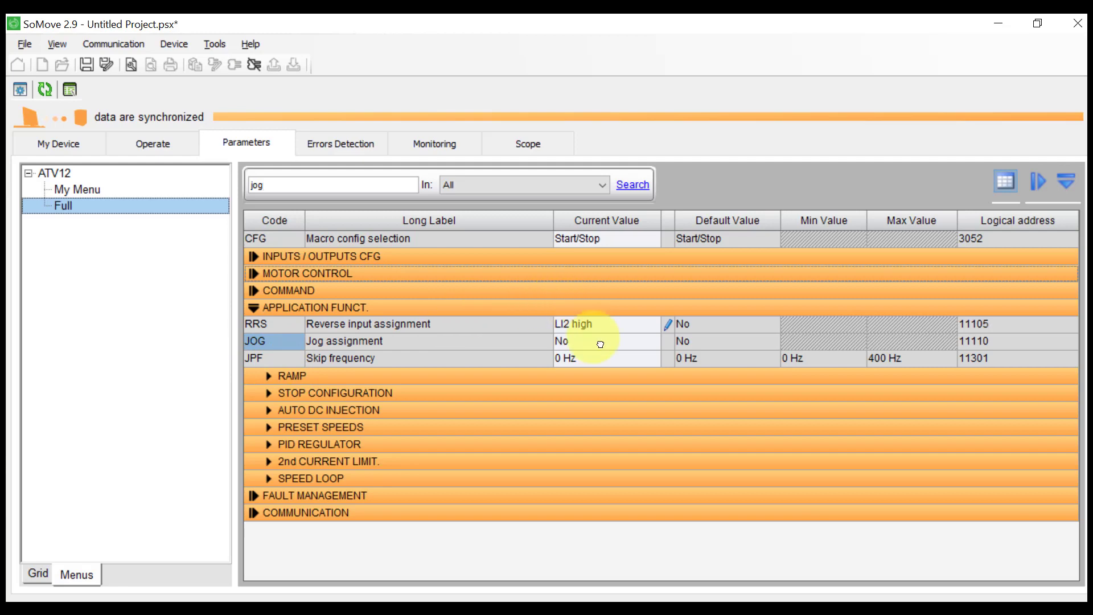
Leave Jog assignment (JOG) set to No and select the jog search text
left_click(647, 345)
left_click(654, 344)
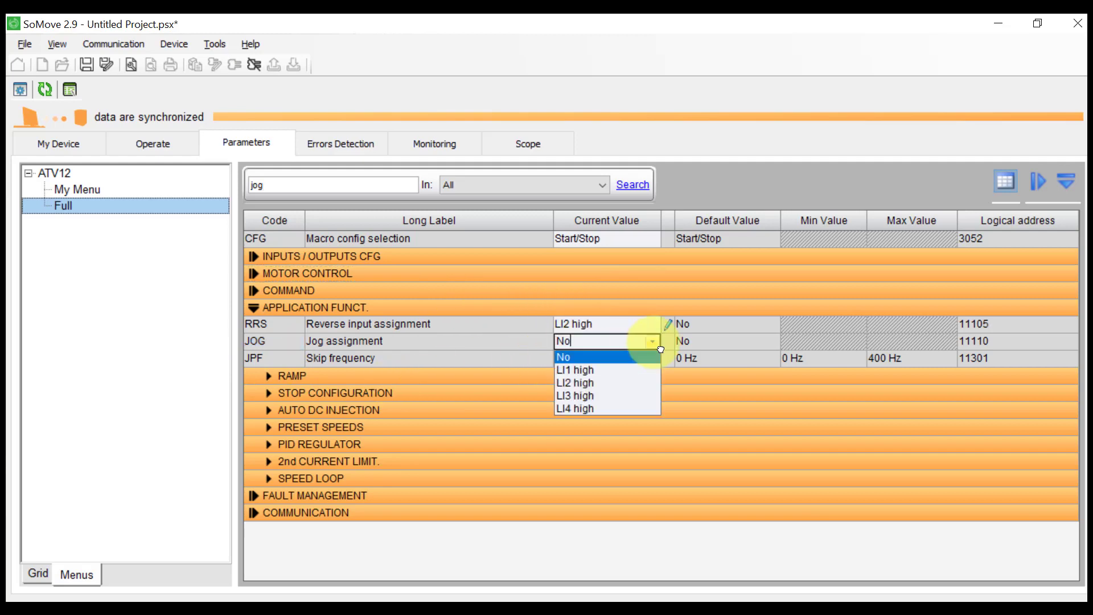
left_click(652, 341)
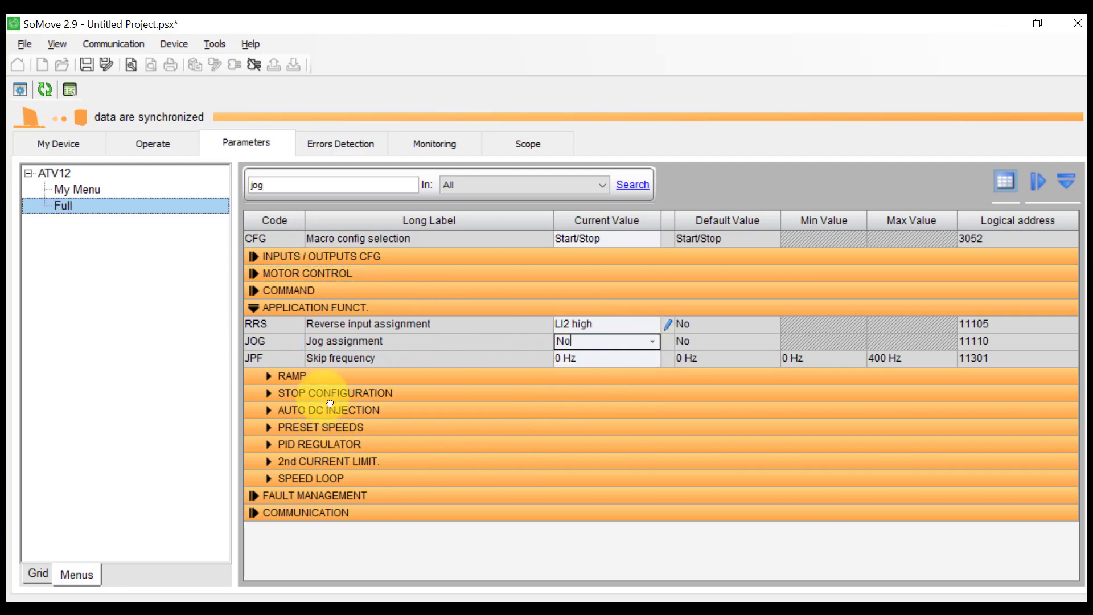
left_click_drag(293, 183, 227, 190)
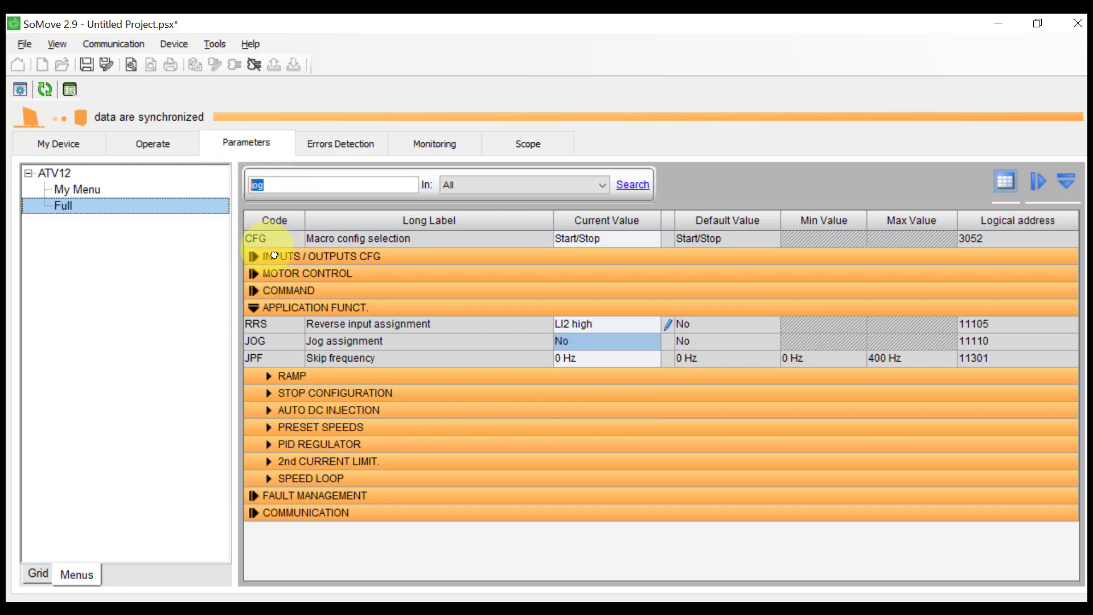
left_click(254, 309)
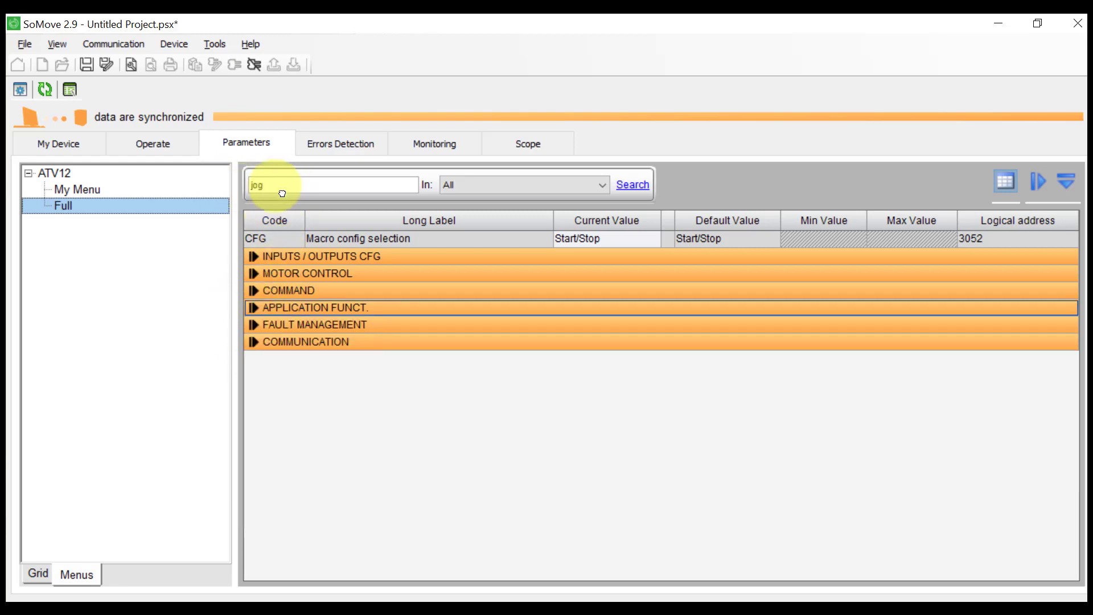
left_click_drag(281, 194, 243, 196)
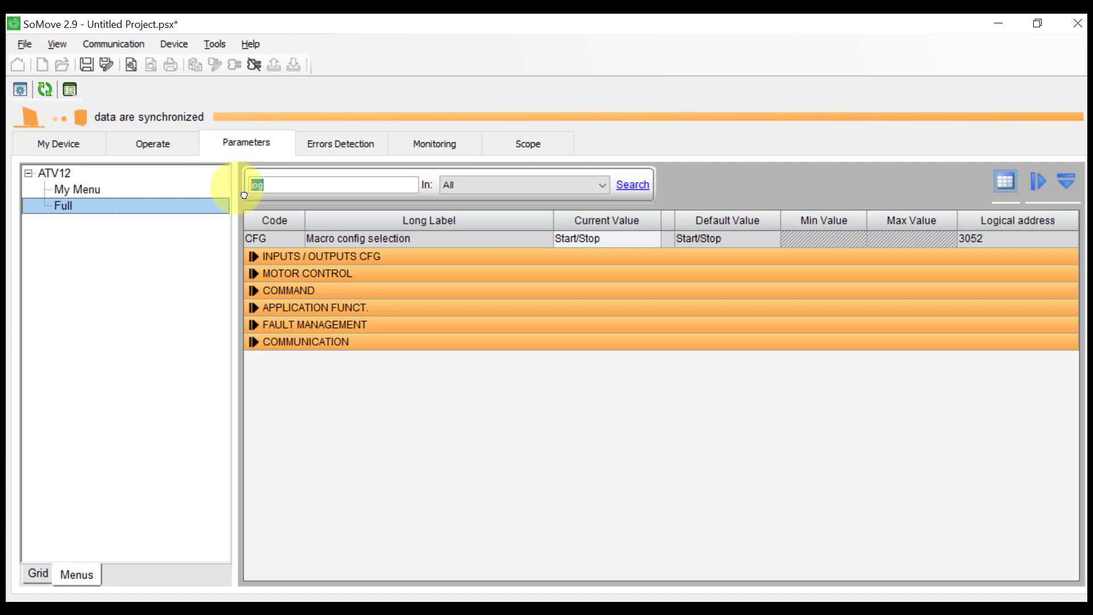
type("ramps")
key("Return")
key("BackSpace")
key("BackSpace")
key("BackSpace")
key("BackSpace")
key("BackSpace")
type("ramp")
key("Return")
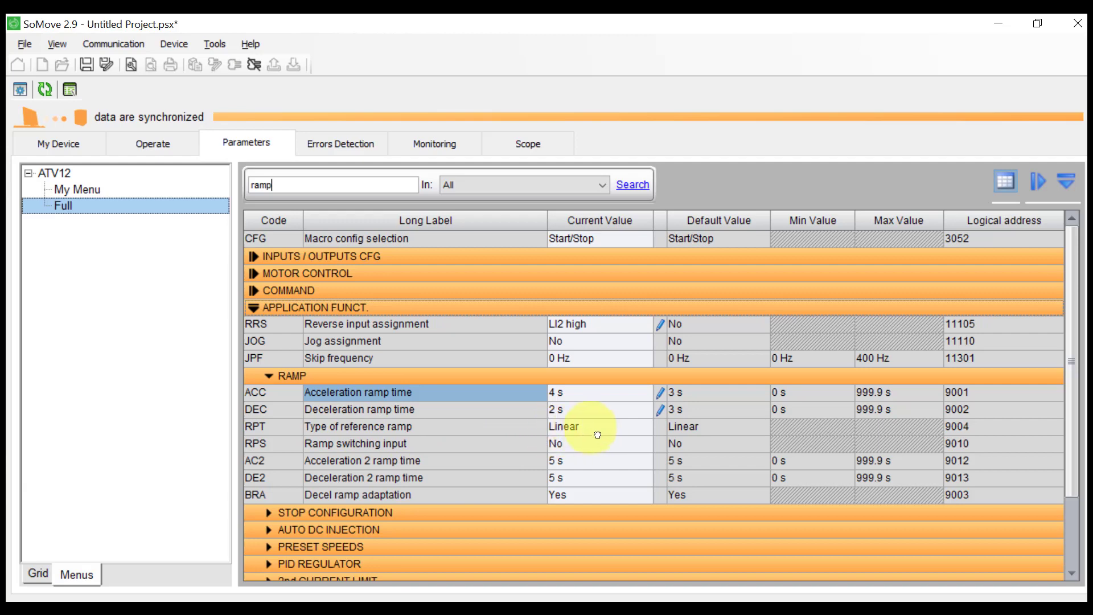
left_click(634, 443)
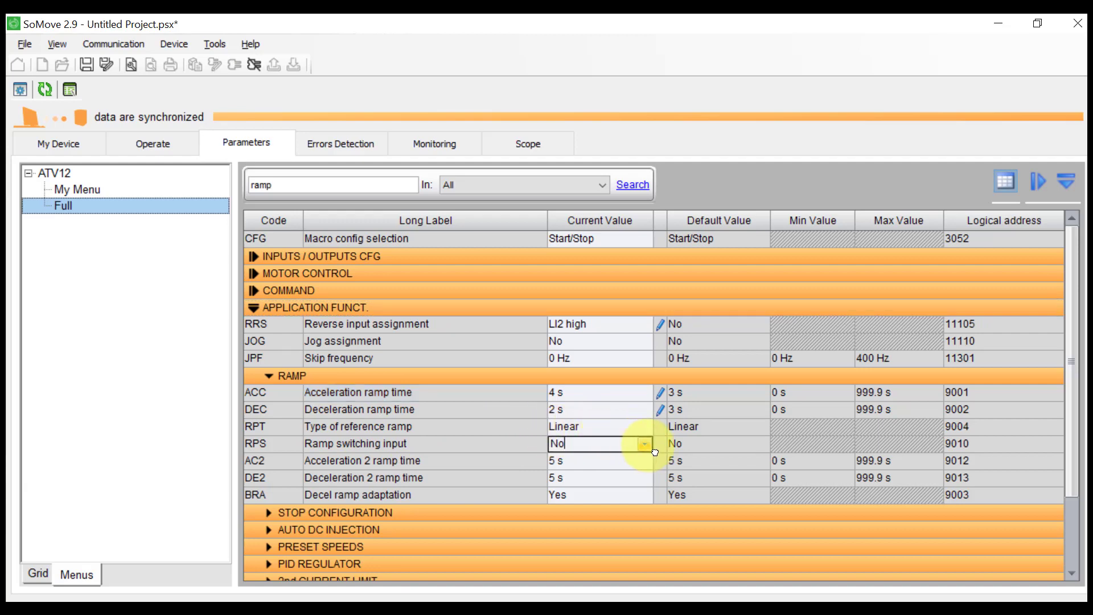
left_click(637, 444)
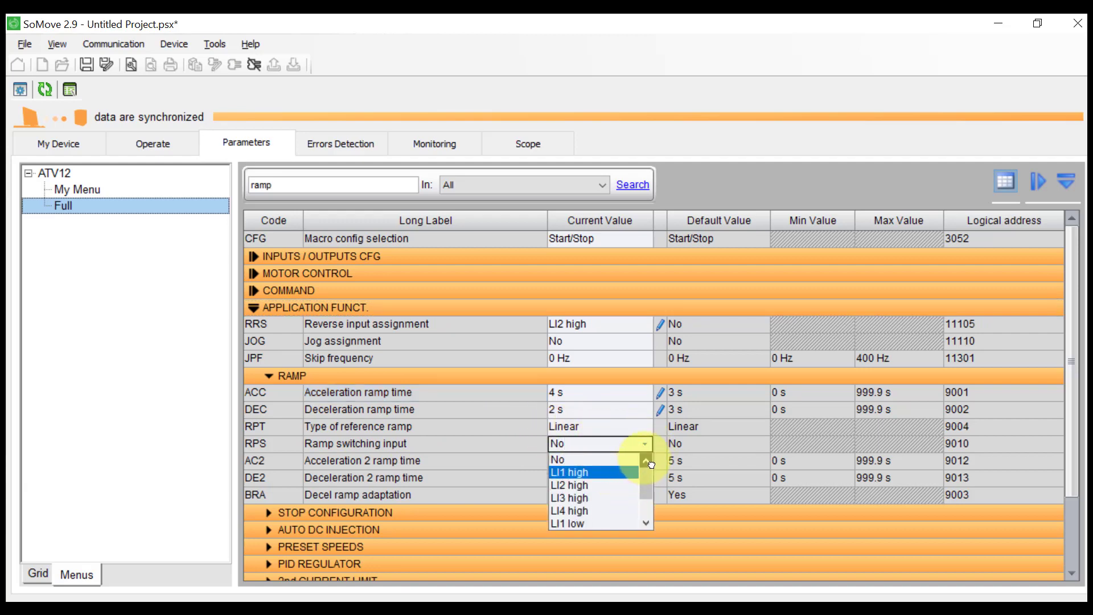
left_click(596, 461)
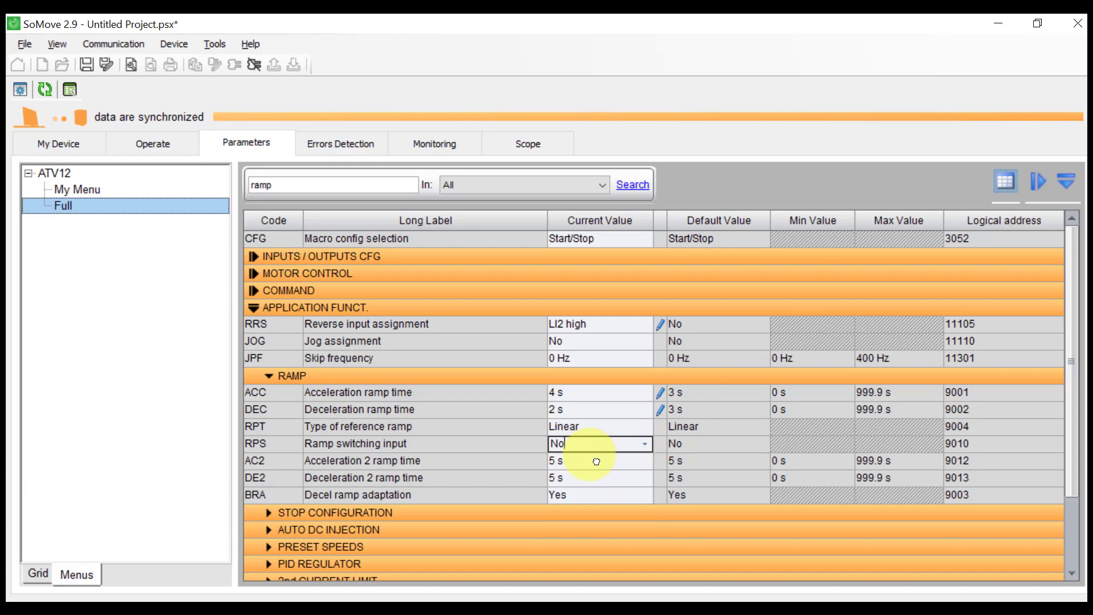
left_click(268, 376)
left_click(254, 310)
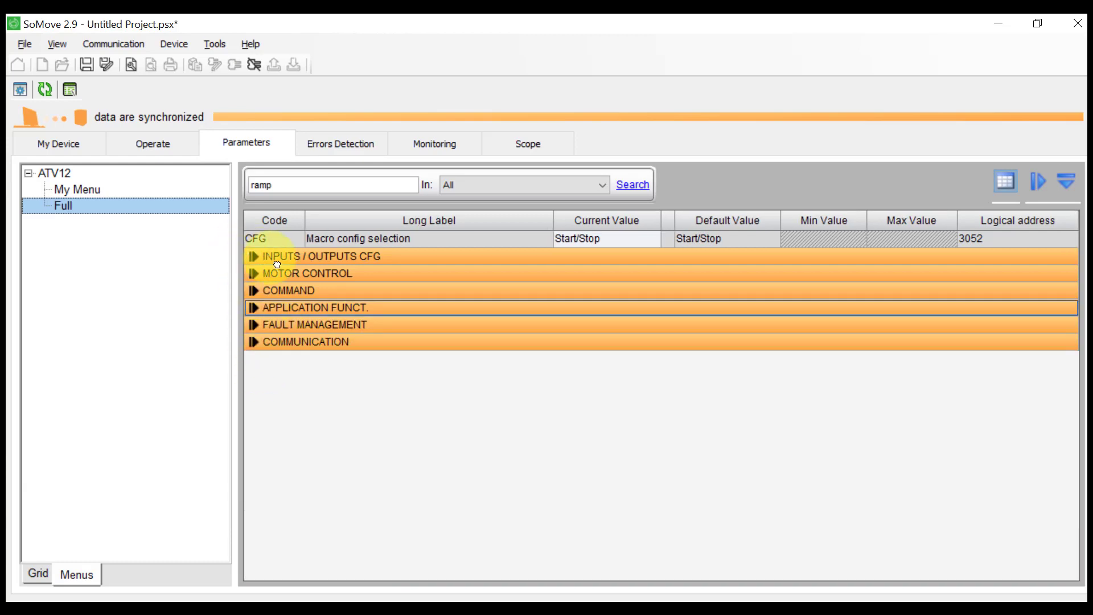
left_click_drag(282, 188, 237, 195)
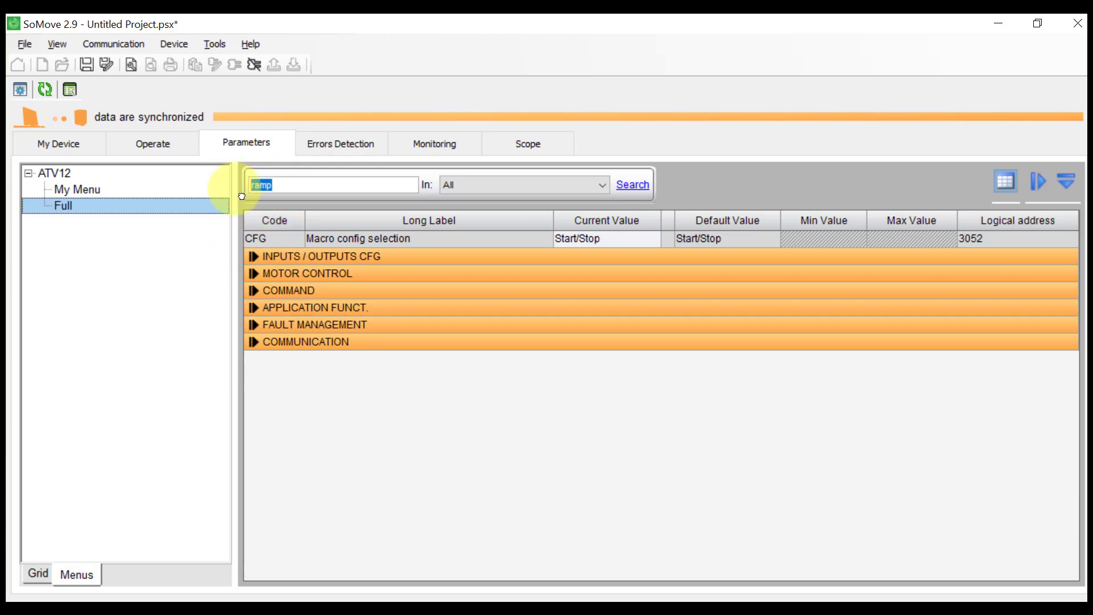
type("pump")
key("Return")
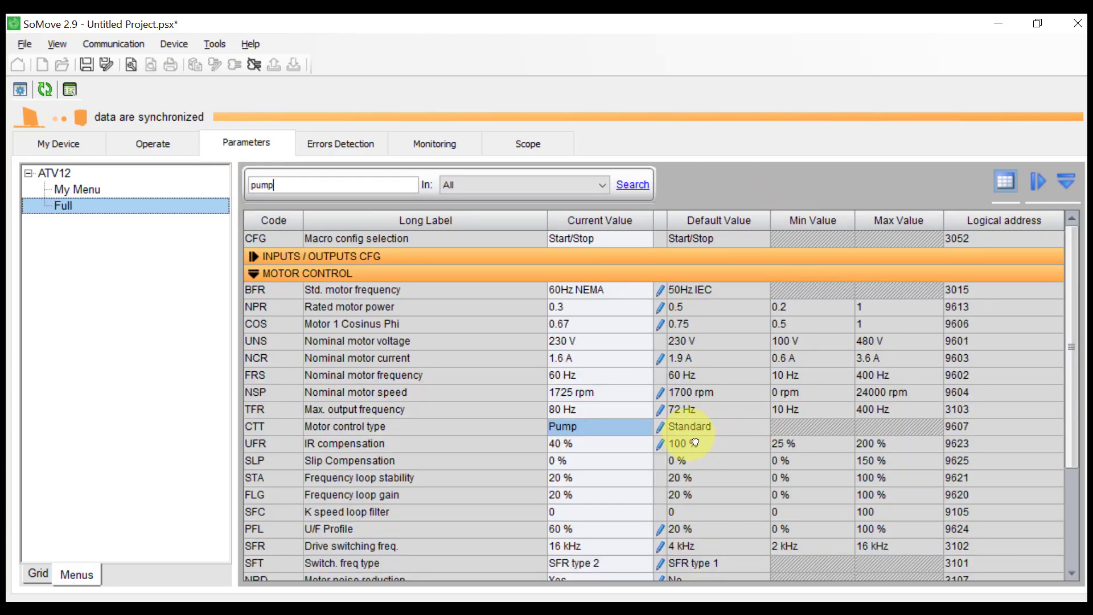
left_click(254, 273)
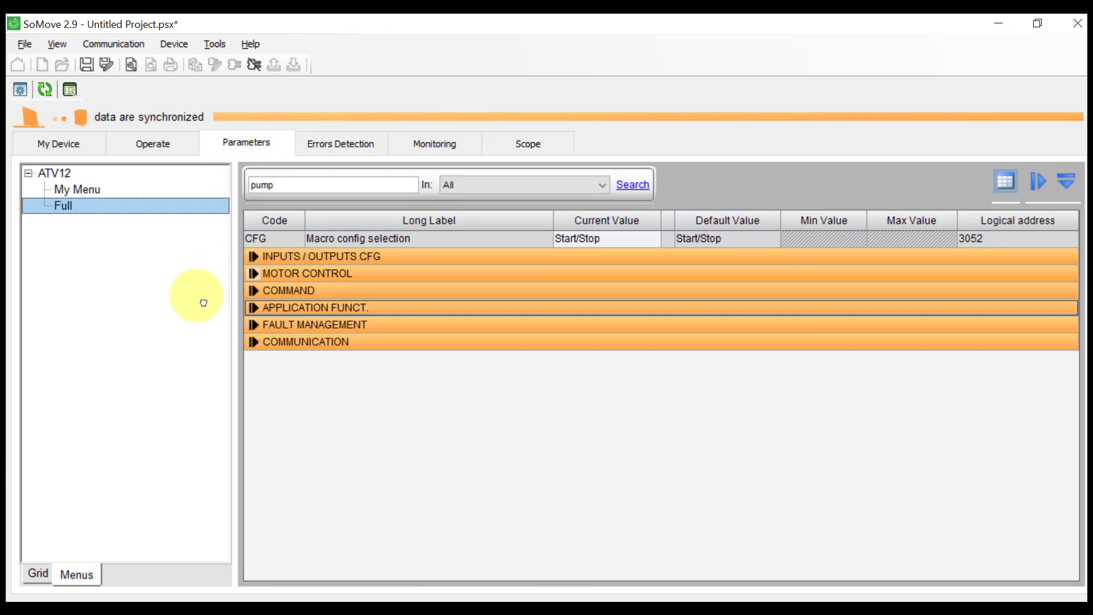
left_click_drag(287, 196, 238, 198)
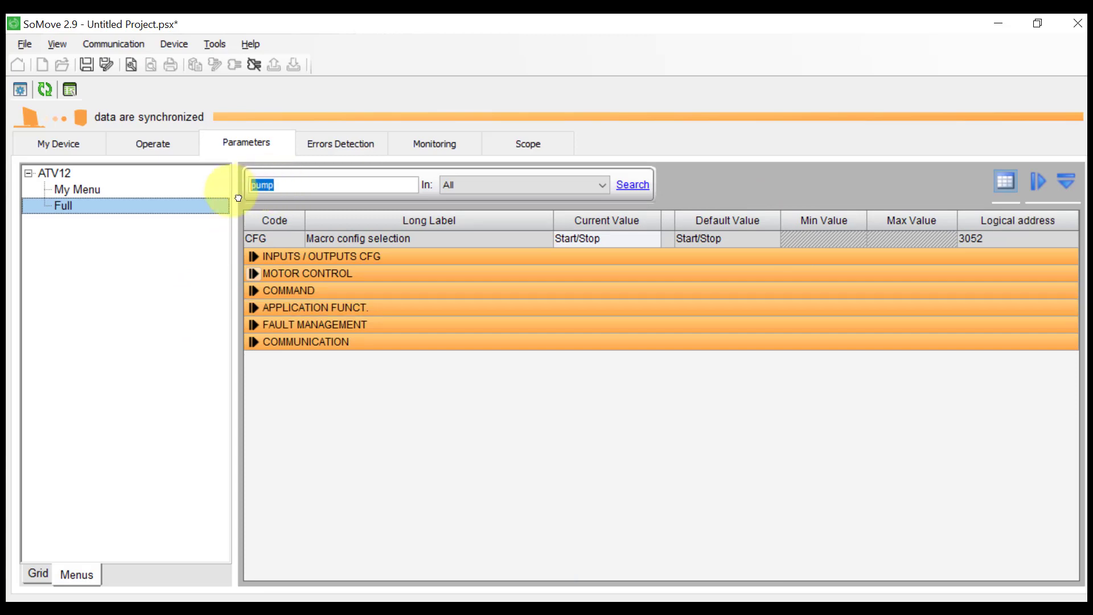
key("BackSpace")
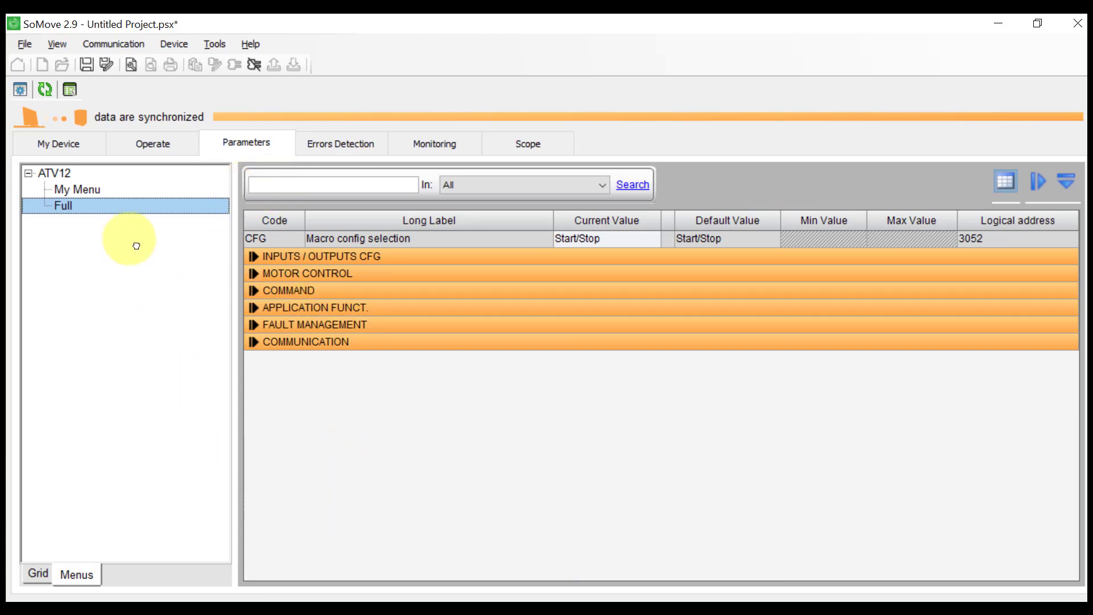
On the Operate page, scroll through the Input / Output Terminals to review each terminal's state
left_click(165, 145)
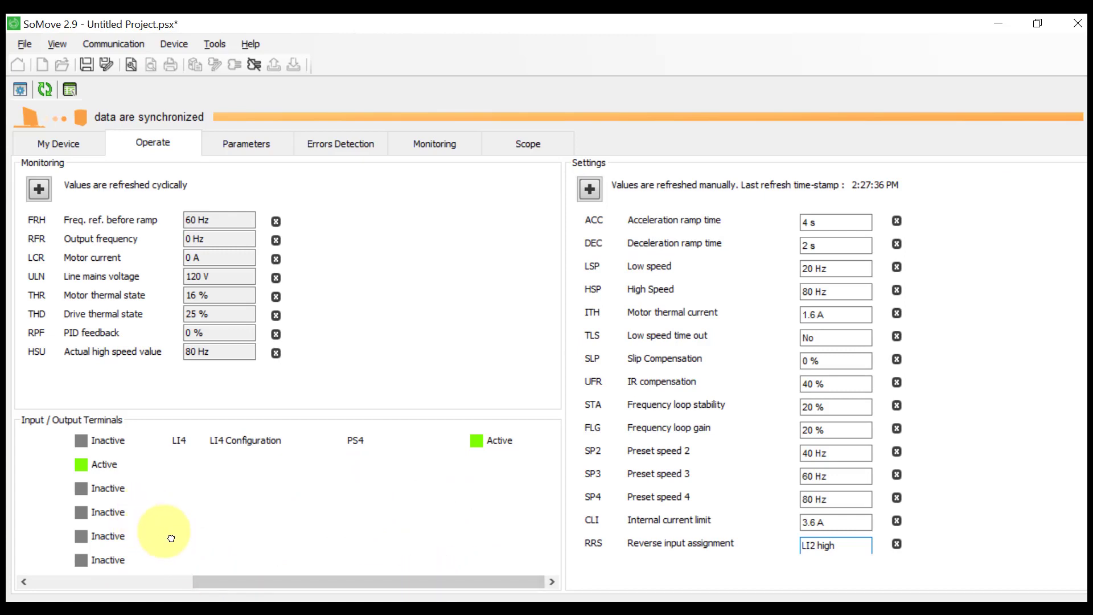
left_click_drag(393, 579, 224, 599)
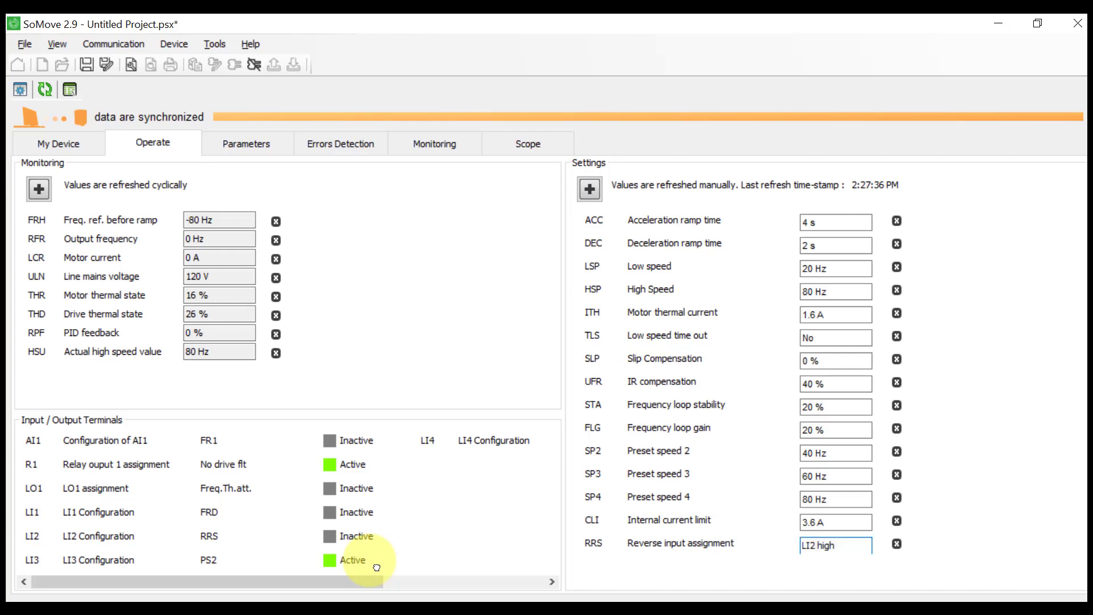
left_click_drag(366, 582, 530, 597)
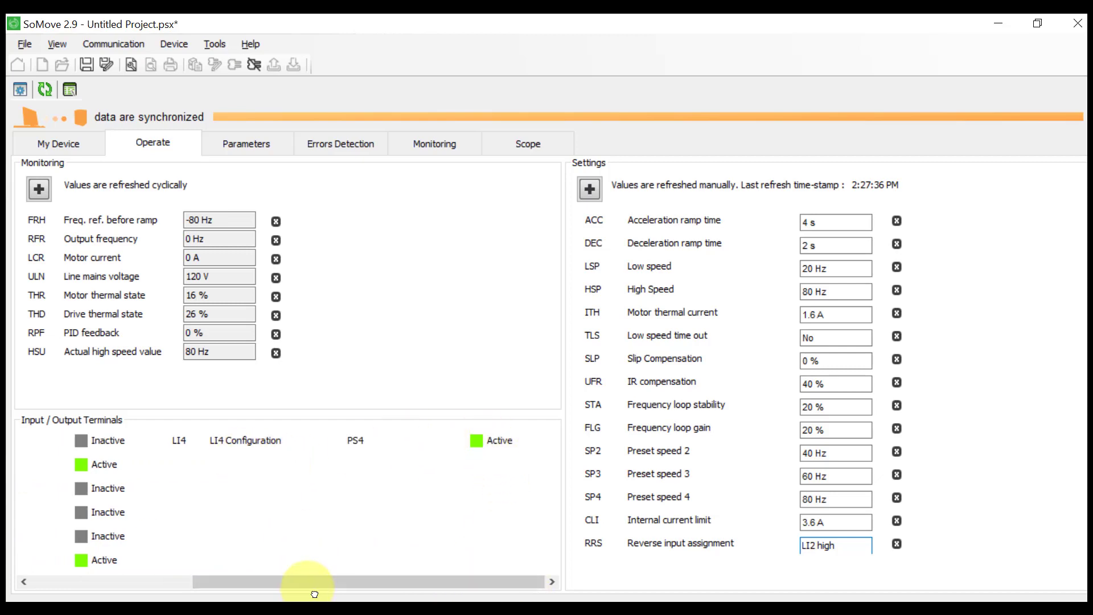
left_click_drag(314, 592, 51, 584)
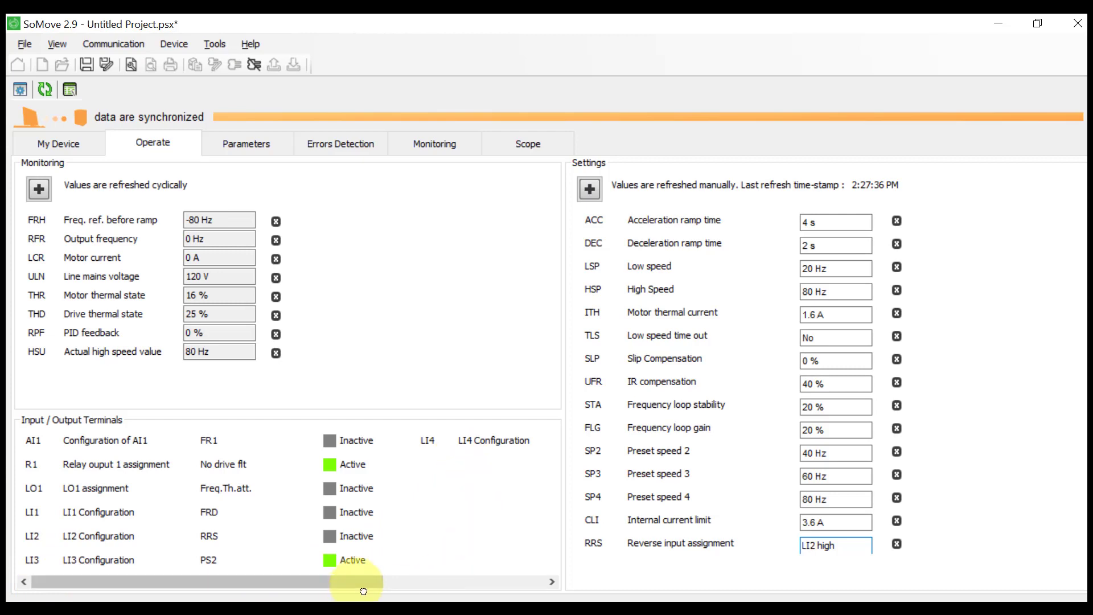
mouse_move(363, 592)
left_mouse_down()
mouse_move(410, 578)
mouse_move(531, 578)
mouse_move(233, 591)
left_mouse_up()
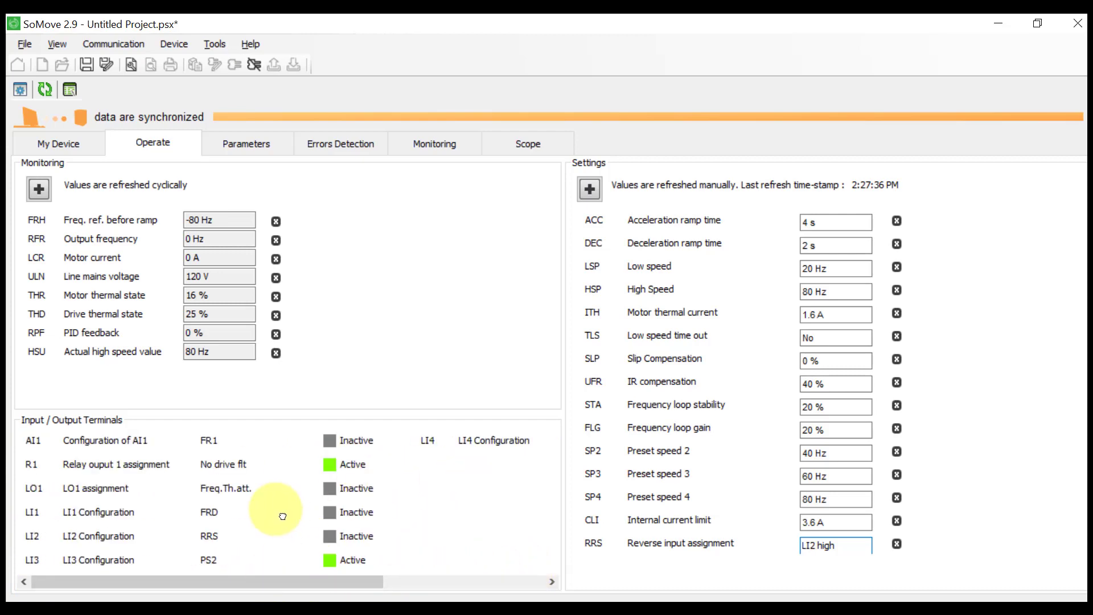
Return to the parameter list and disconnect from the ATV12 drive
left_click(258, 152)
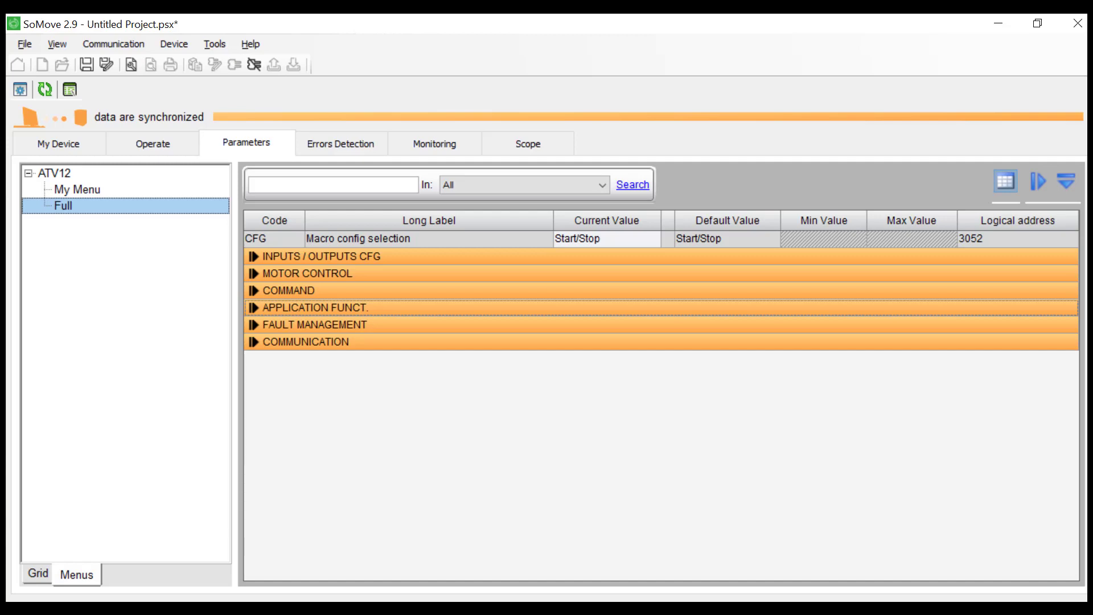
left_click(263, 65)
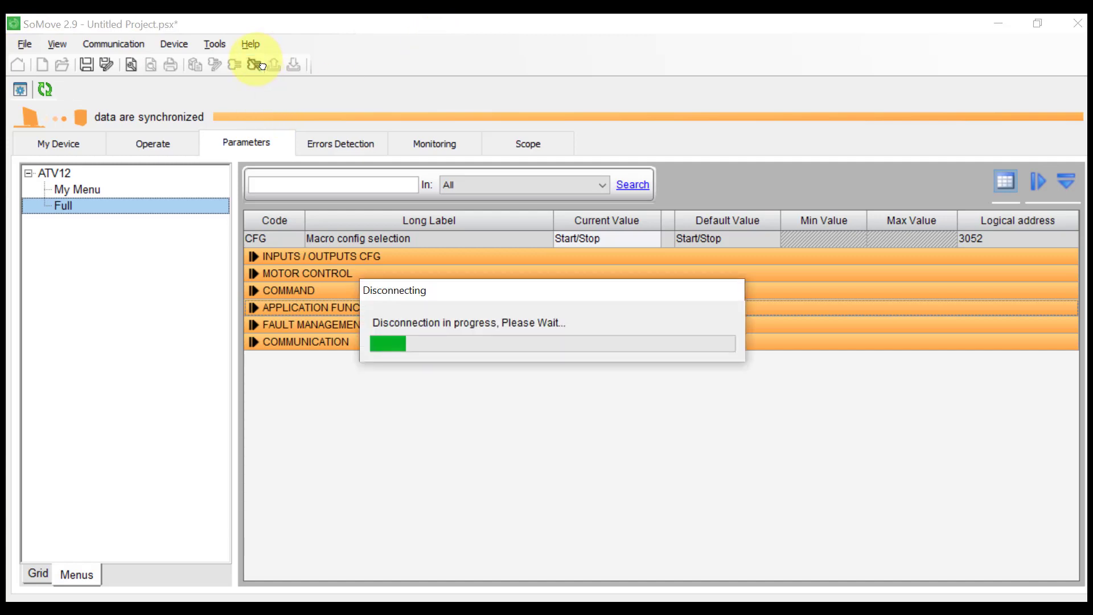